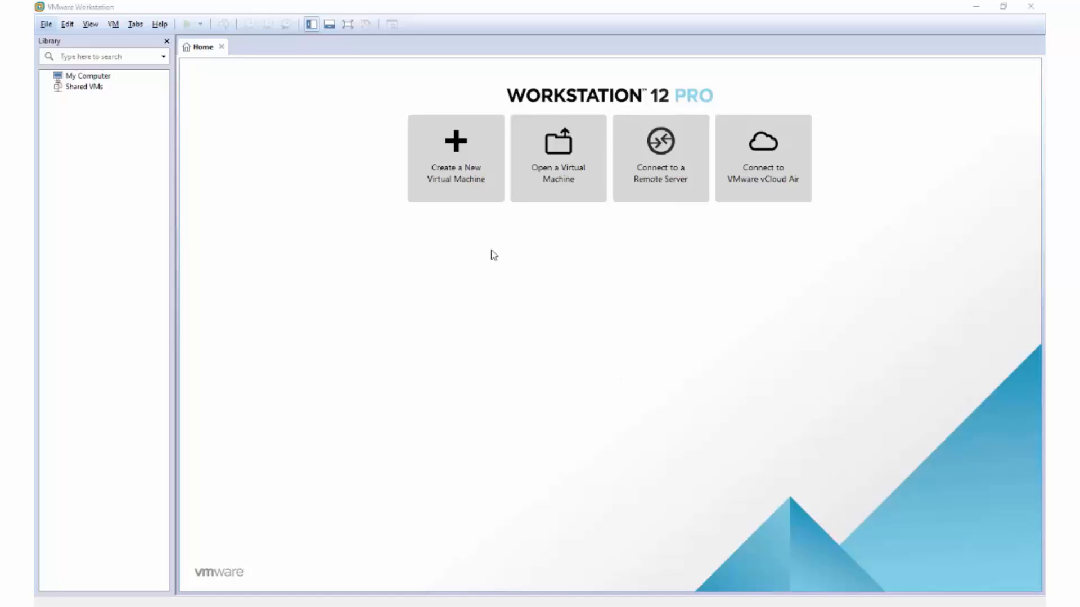
Start a Custom new virtual machine with Workstation 12.0 compatibility, installing the OS later.
{"action": "left_click", "coordinate": [449, 180]}
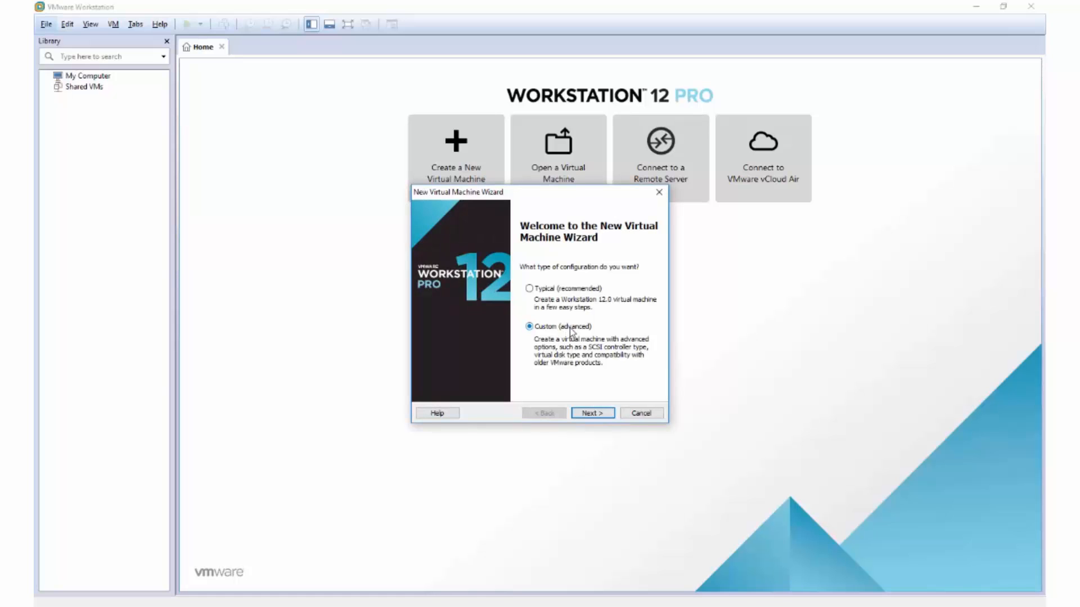
{"action": "left_click", "coordinate": [588, 414]}
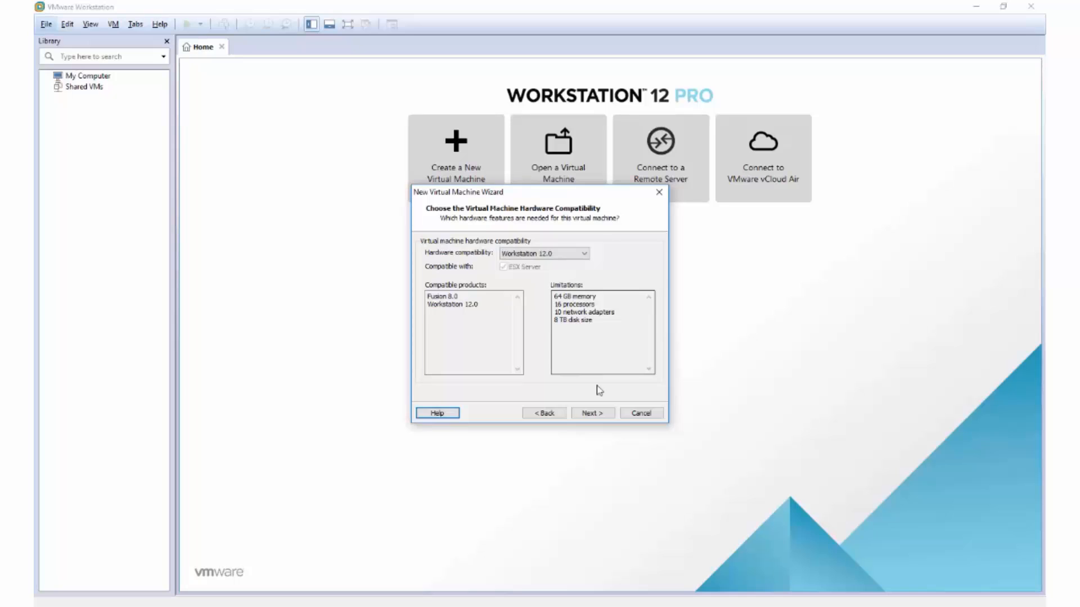
{"action": "left_click", "coordinate": [592, 415]}
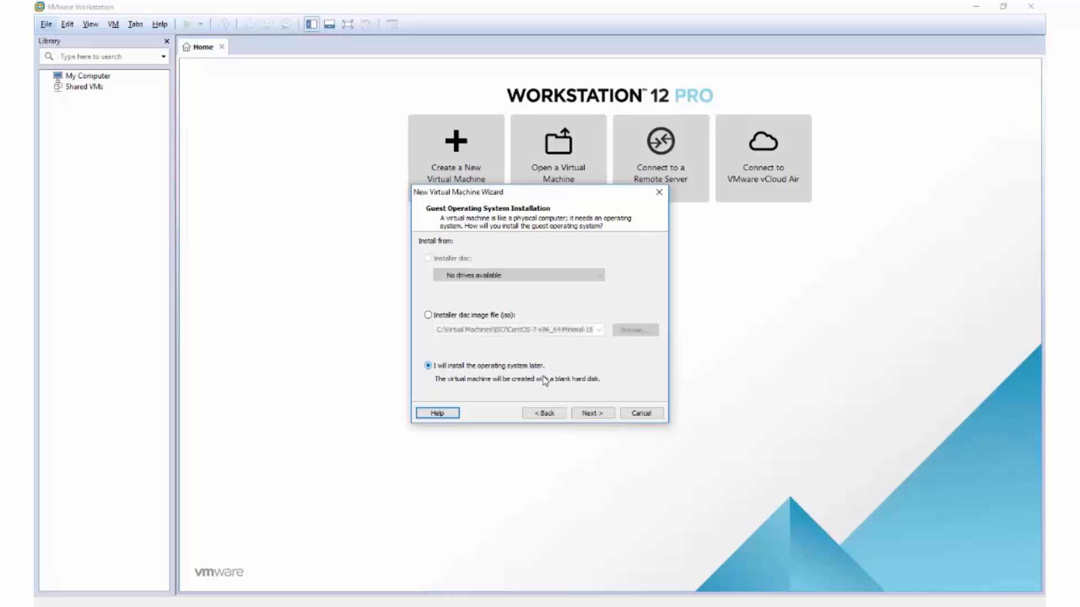
{"action": "left_click", "coordinate": [587, 416]}
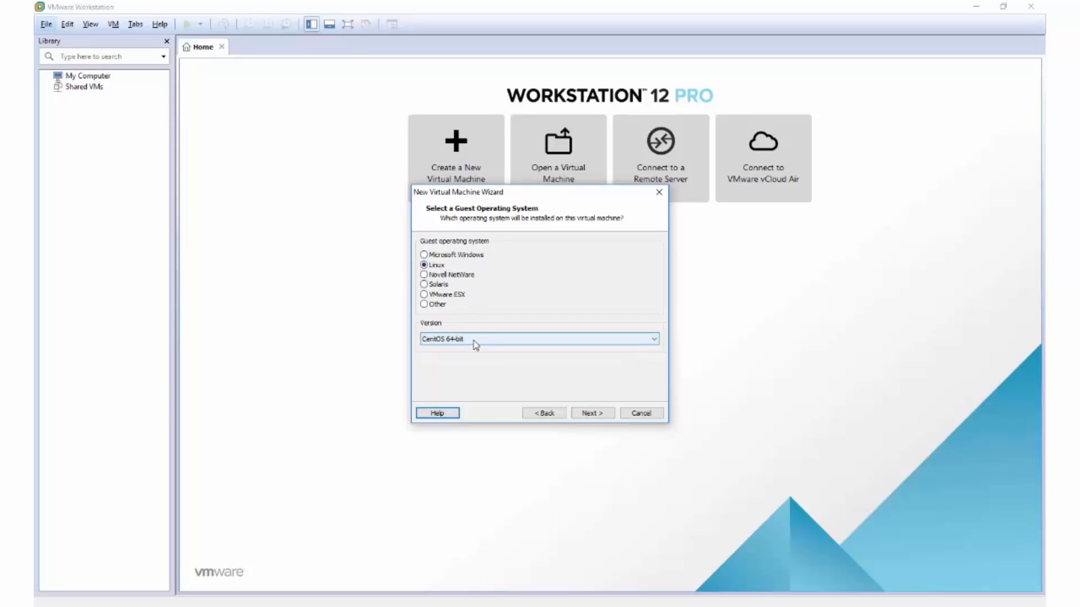
Accept CentOS 64-bit, name the machine ICS, and keep the default processor and memory.
{"action": "left_click", "coordinate": [605, 416]}
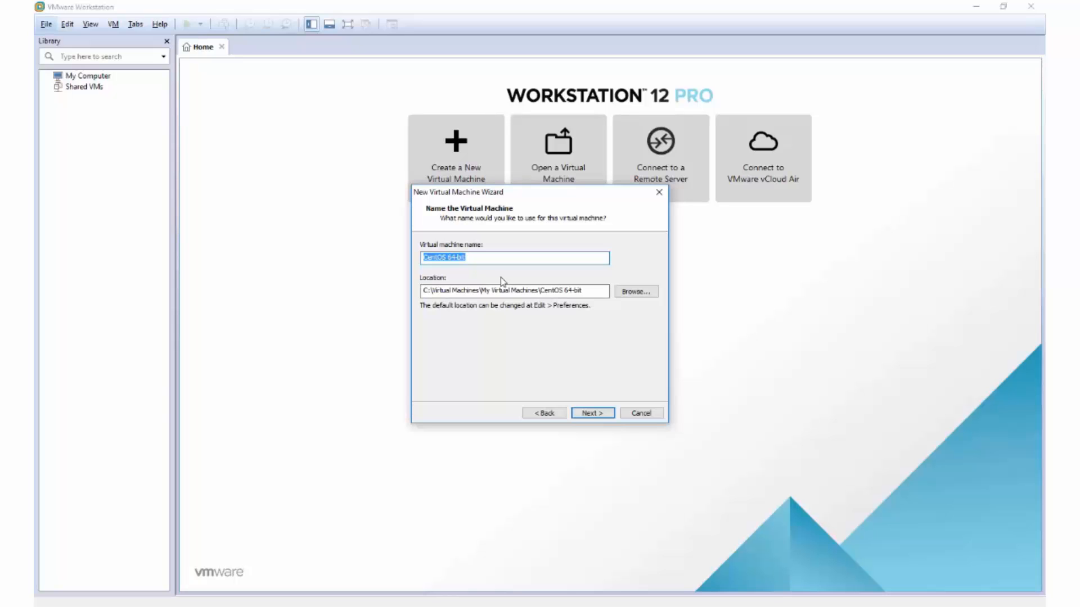
{"action": "type", "text": "ICS"}
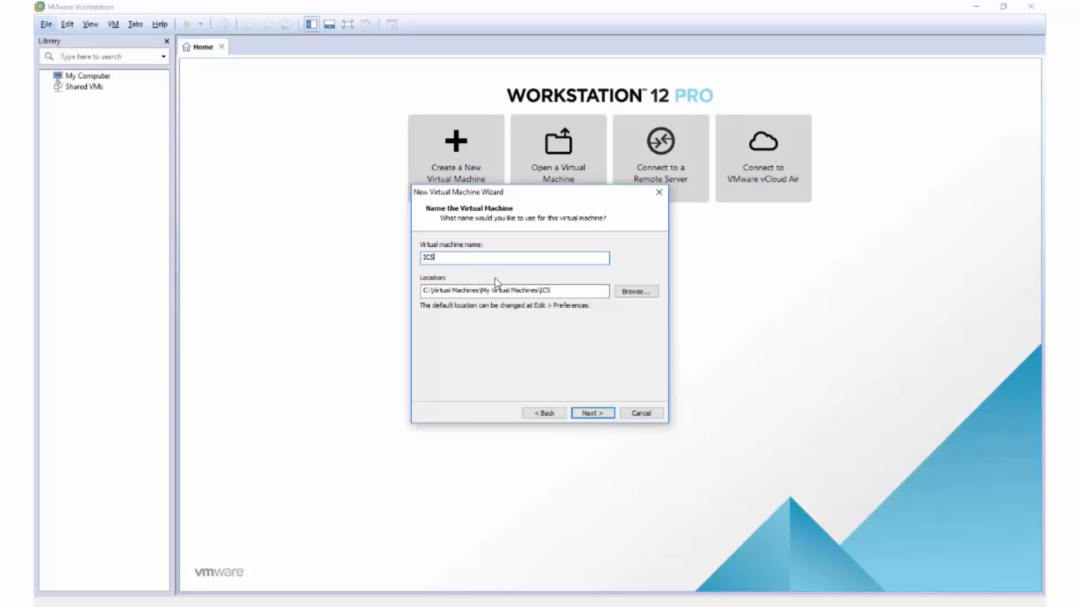
{"action": "left_click", "coordinate": [595, 415]}
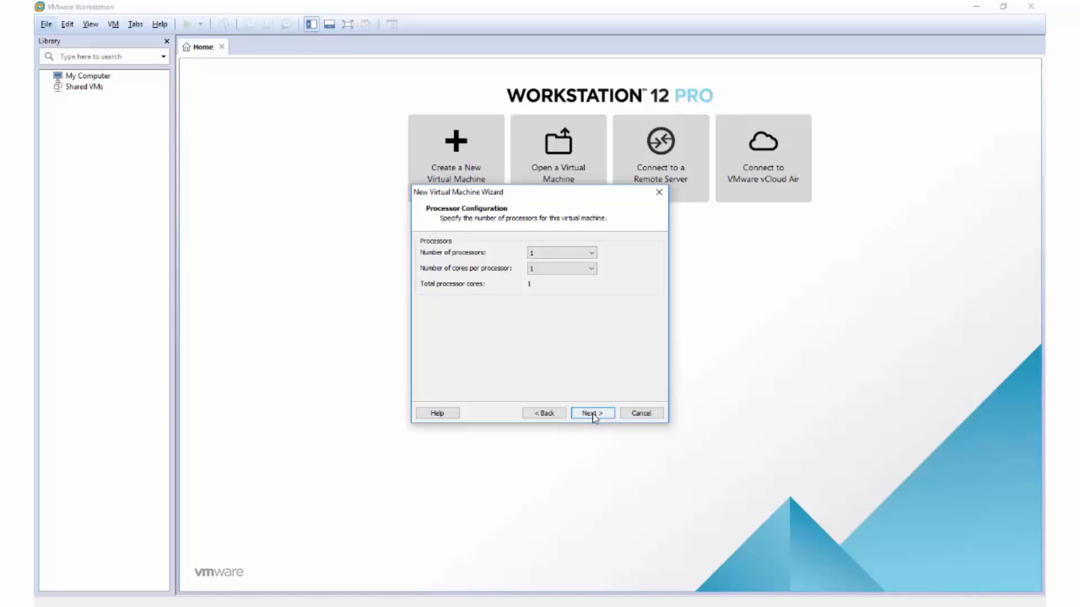
{"action": "left_click", "coordinate": [594, 416]}
{"action": "left_click", "coordinate": [600, 415]}
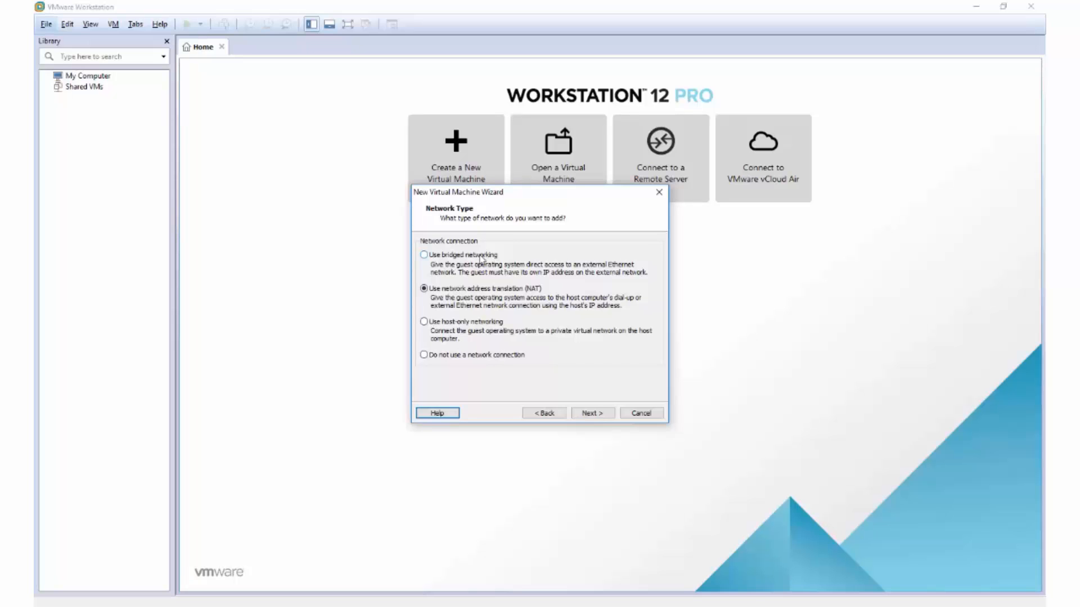
Use bridged networking, LSI Logic, and a new 20 GB split disk named ICS.vmdk.
{"action": "left_click", "coordinate": [426, 255]}
{"action": "left_click", "coordinate": [588, 413]}
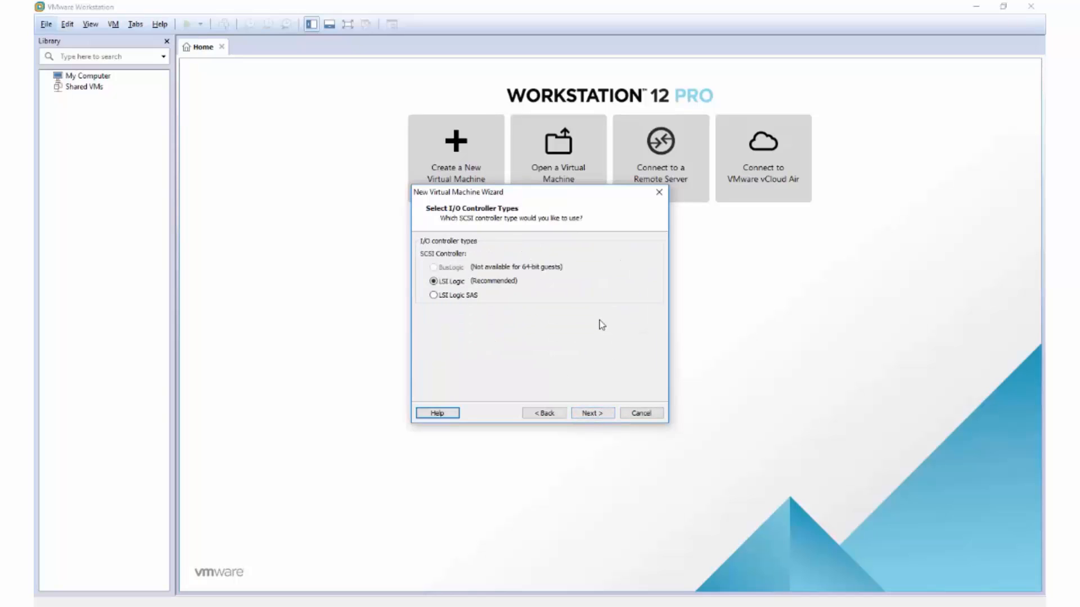
{"action": "left_click", "coordinate": [600, 416]}
{"action": "left_click", "coordinate": [600, 416]}
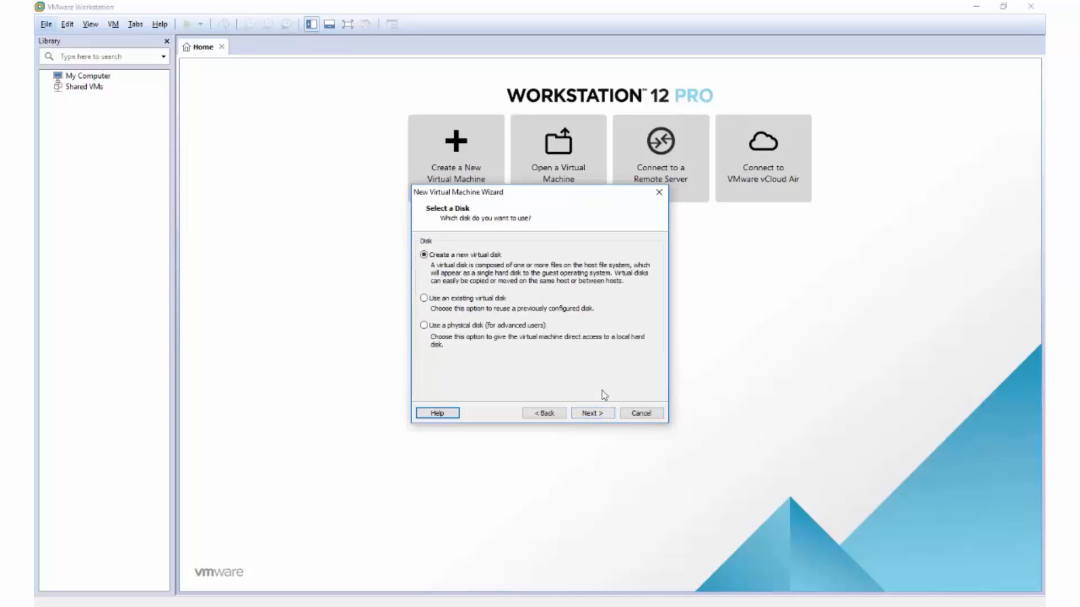
{"action": "left_click", "coordinate": [599, 416]}
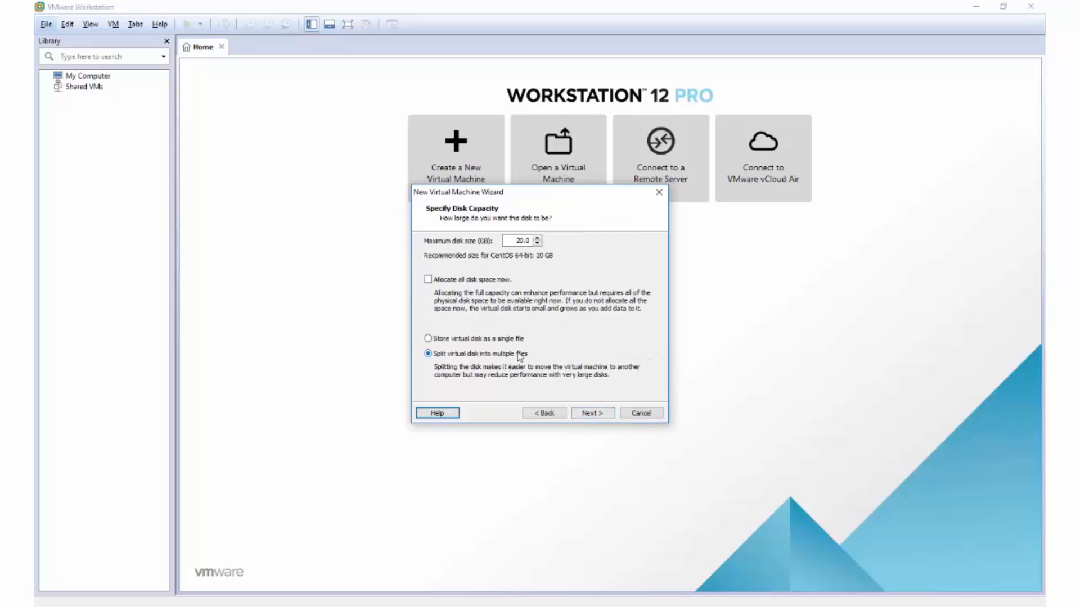
{"action": "left_click", "coordinate": [588, 413]}
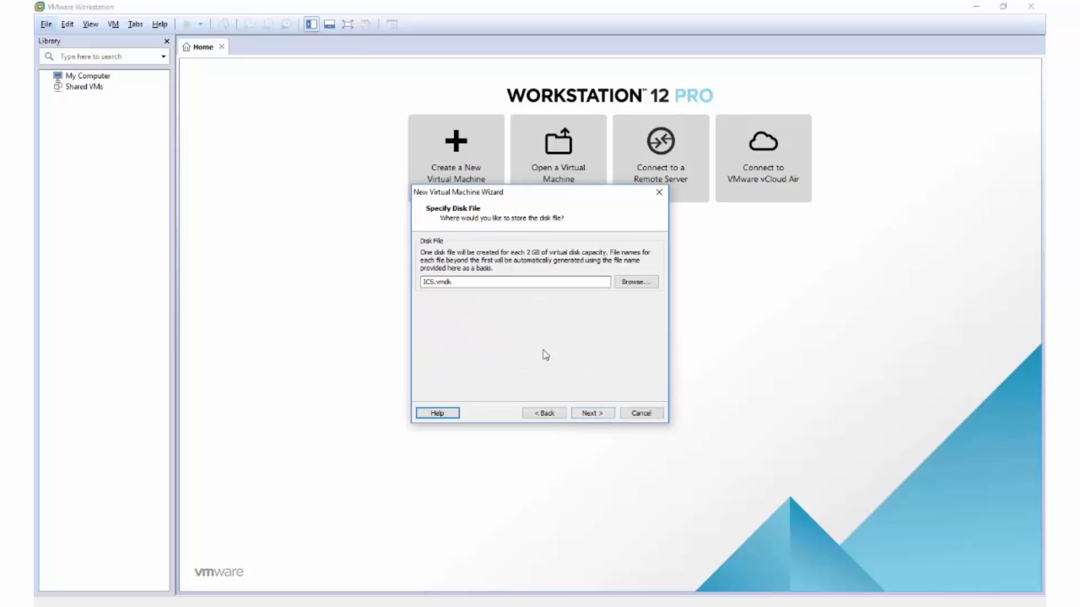
{"action": "left_click", "coordinate": [602, 416]}
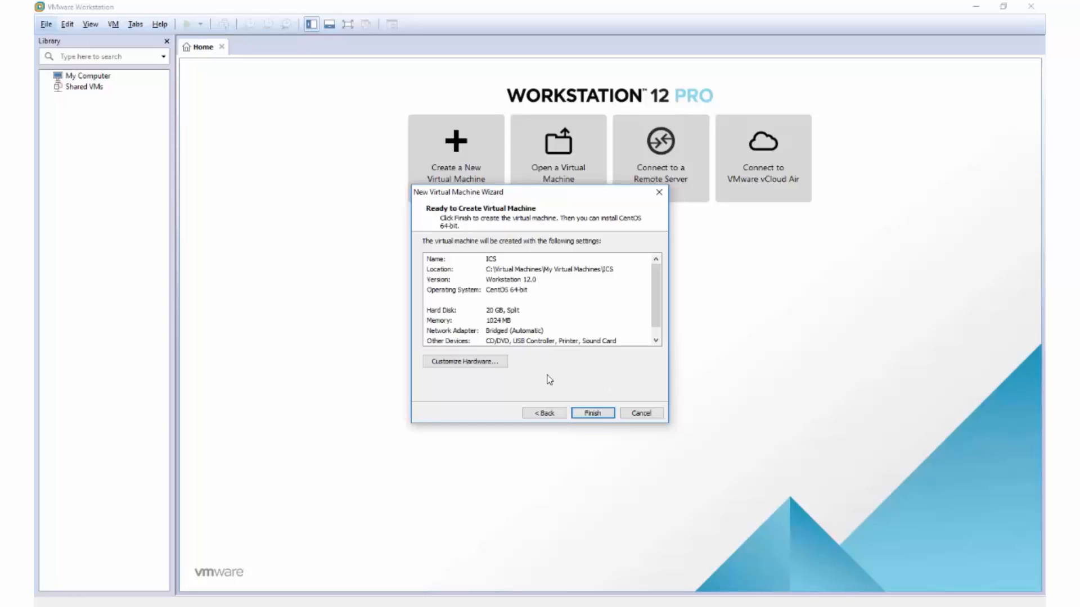
Set the display hardware to specified monitor settings with 1024 x 768 maximum resolution.
{"action": "left_click", "coordinate": [498, 363]}
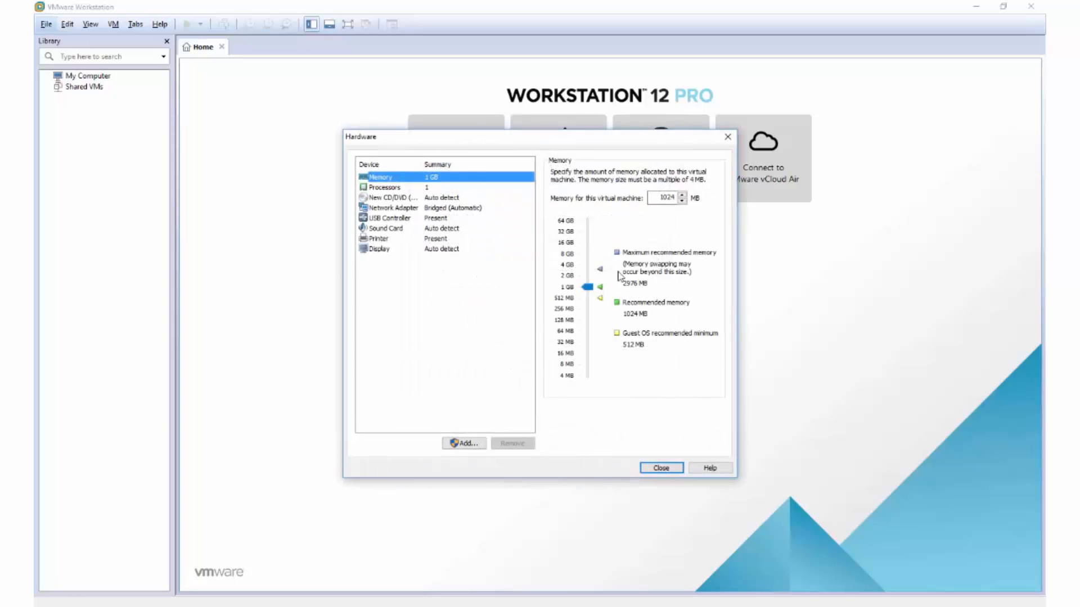
{"action": "left_click", "coordinate": [388, 254]}
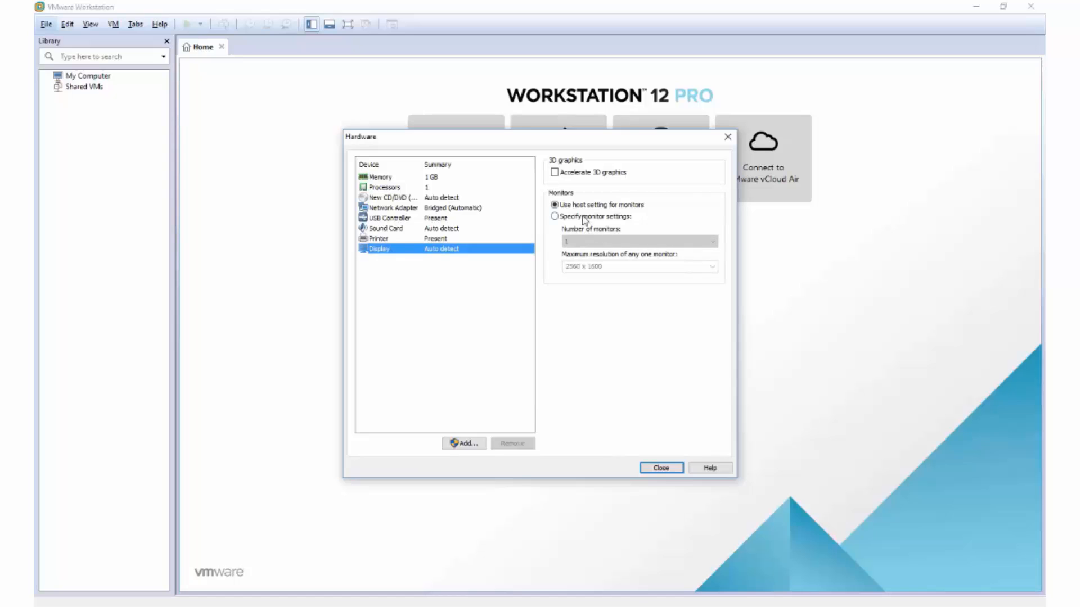
{"action": "left_click", "coordinate": [583, 218]}
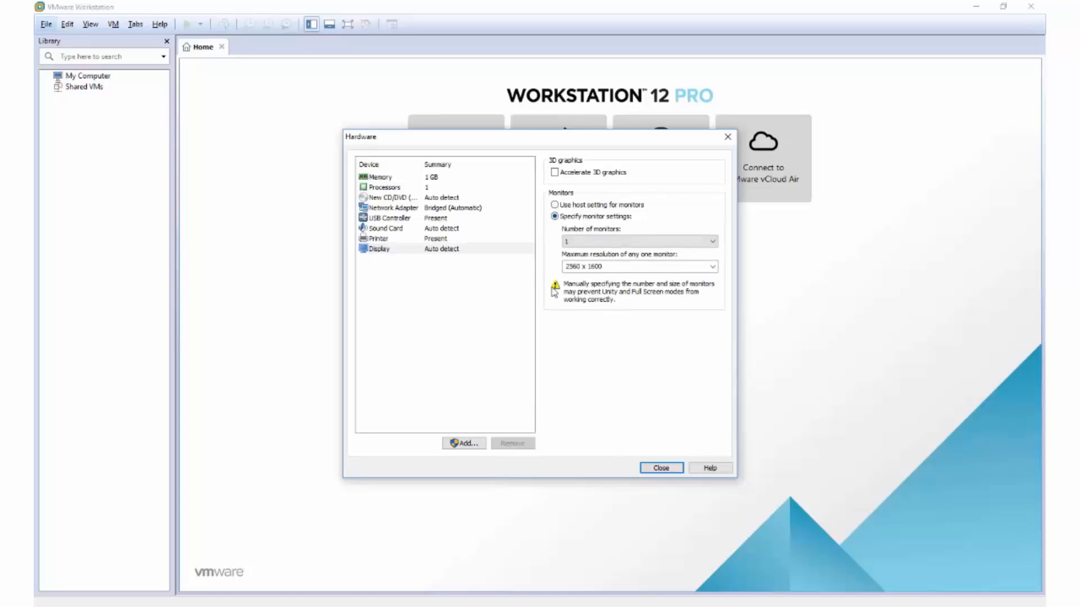
{"action": "left_click", "coordinate": [712, 266]}
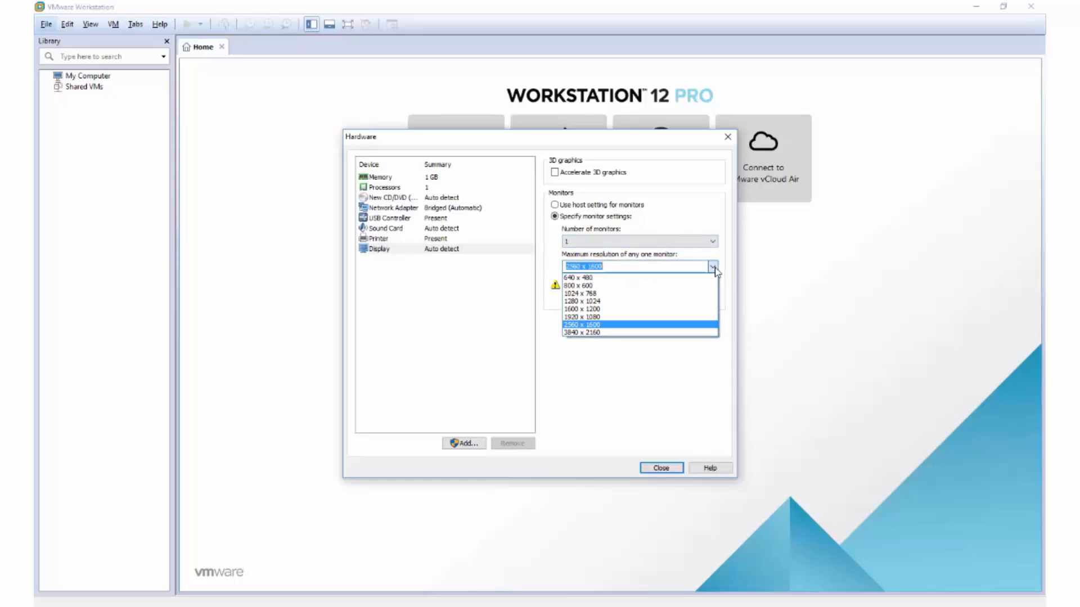
{"action": "left_click", "coordinate": [590, 294]}
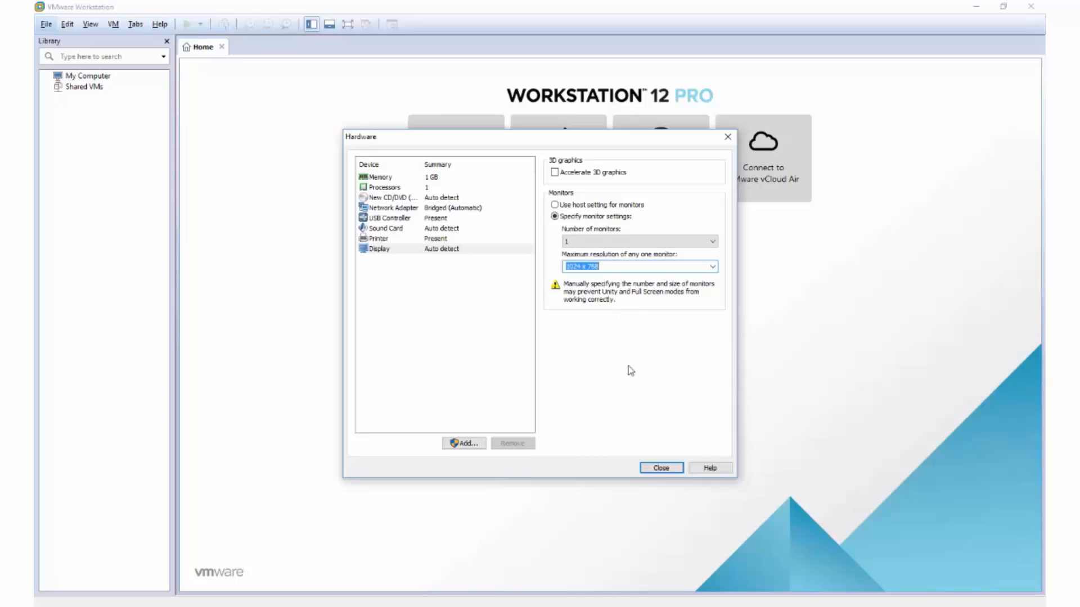
Close the hardware settings, finish creating ICS, and select its CD/DVD drive.
{"action": "left_click", "coordinate": [671, 471]}
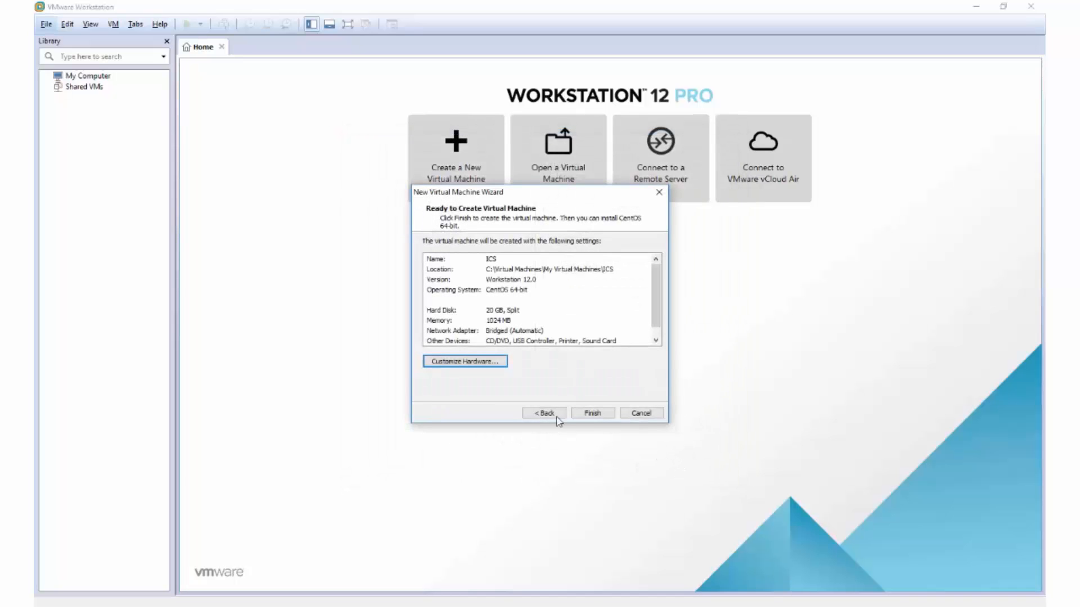
{"action": "left_click", "coordinate": [591, 413]}
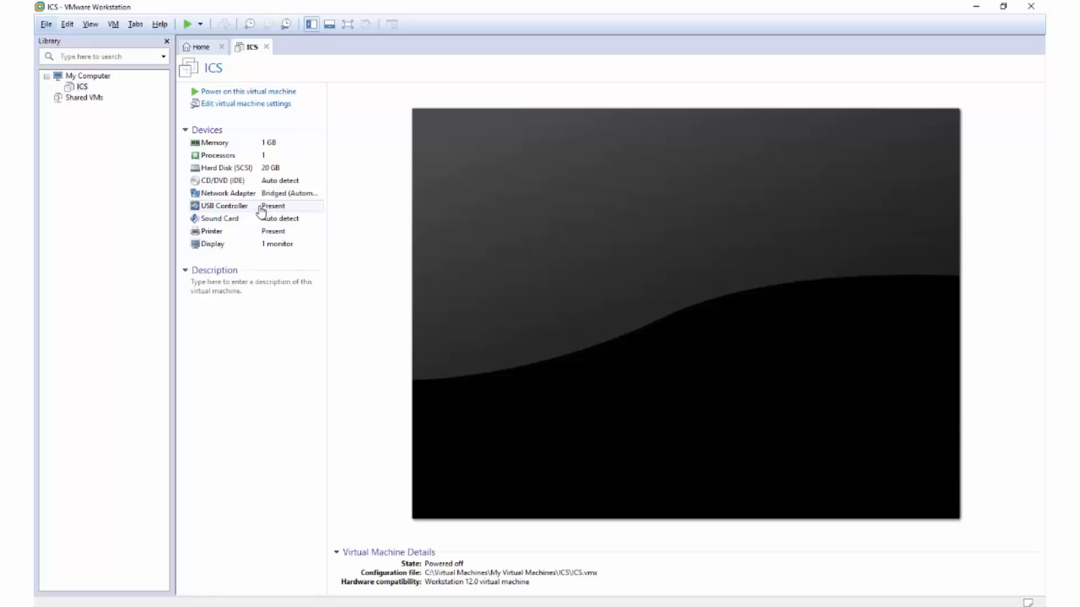
{"action": "left_click", "coordinate": [216, 183]}
Load the CentOS-7-x86_64-Minimal-1511 ISO image into the CD/DVD drive and save the settings.
{"action": "double_click", "coordinate": [216, 183]}
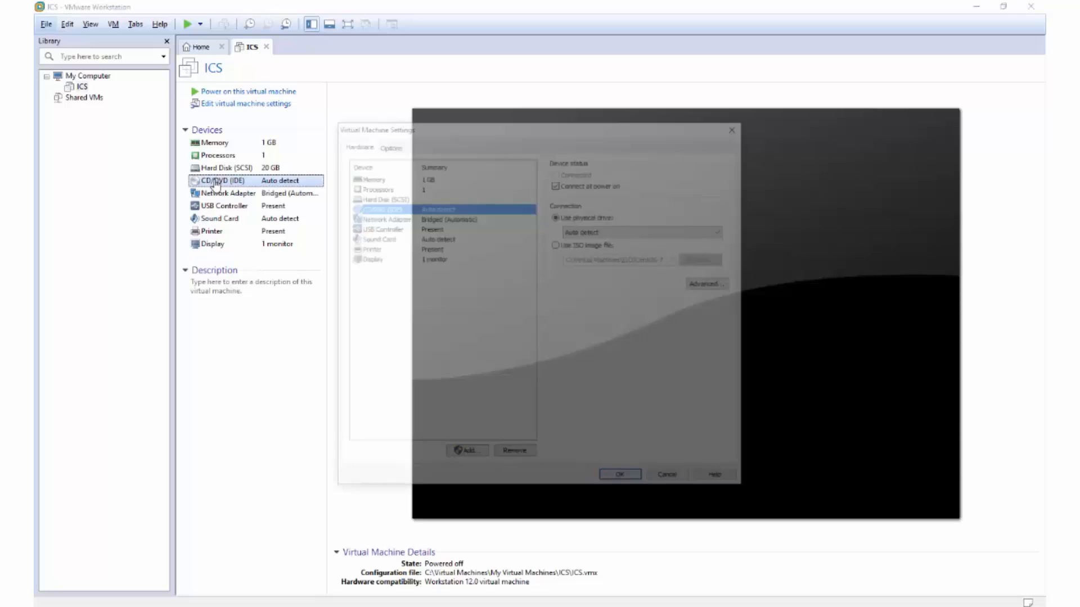
{"action": "left_click", "coordinate": [559, 244]}
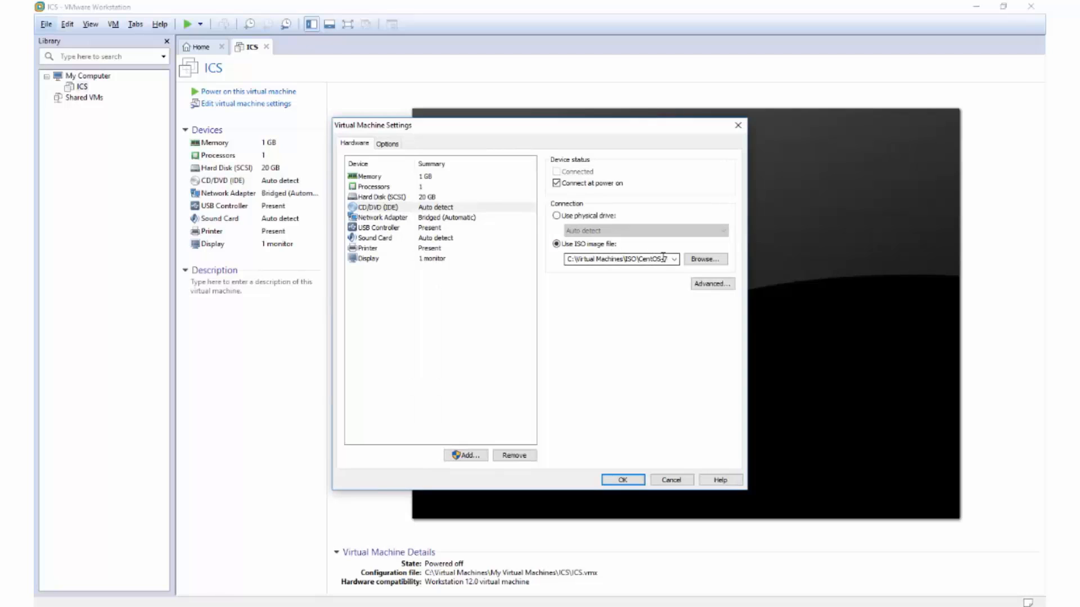
{"action": "left_click", "coordinate": [700, 261]}
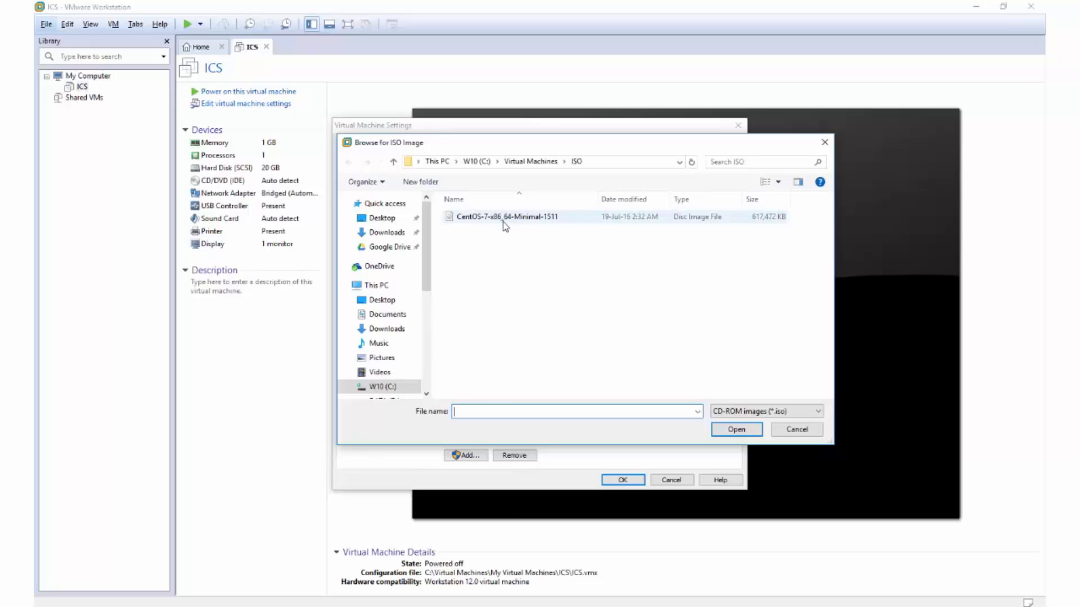
{"action": "left_click", "coordinate": [497, 223]}
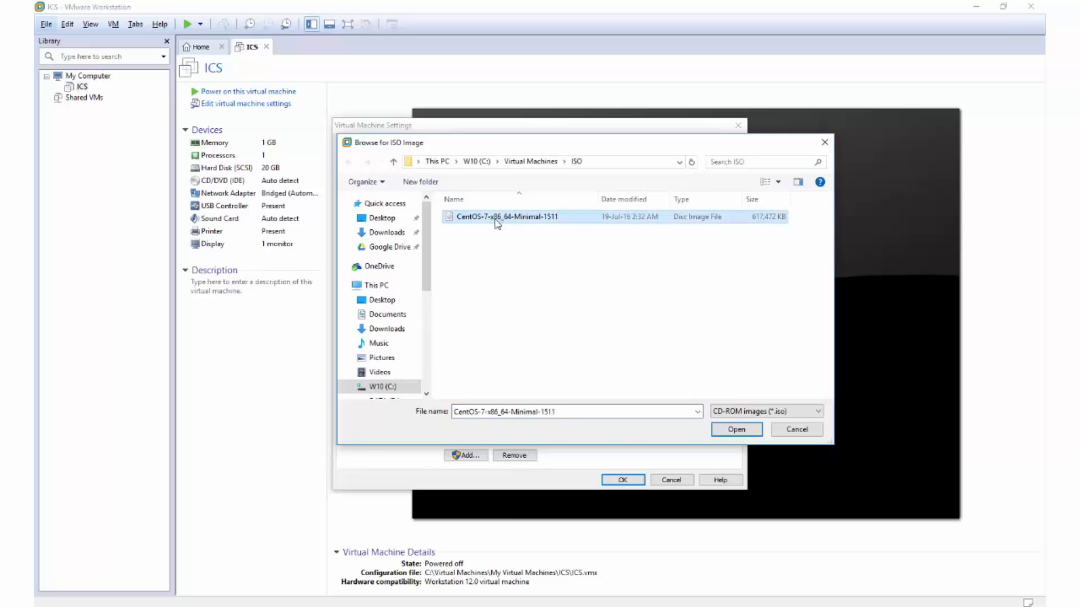
{"action": "left_click", "coordinate": [737, 430]}
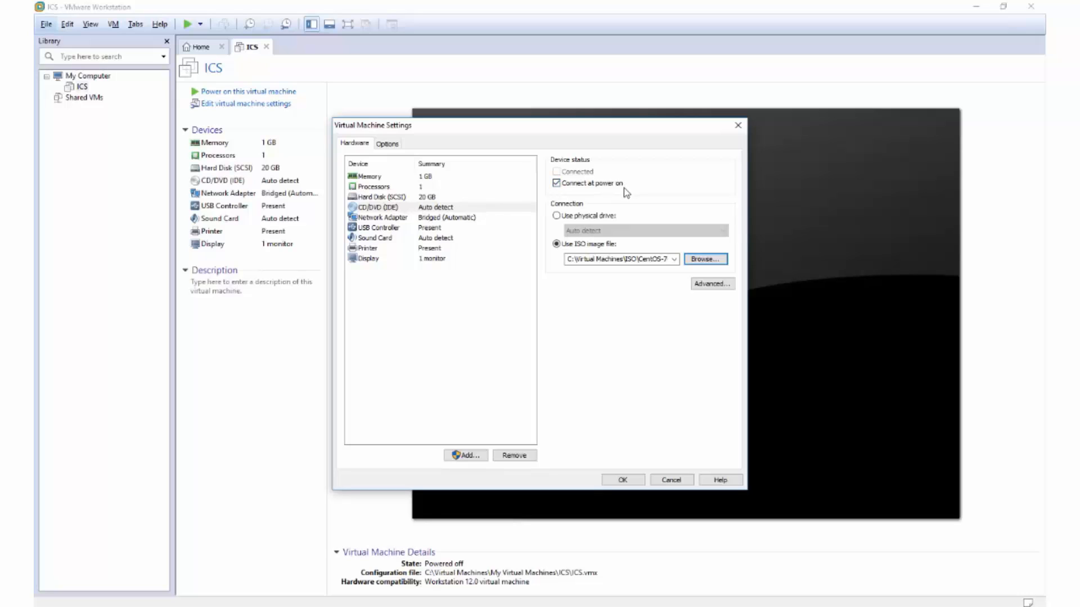
{"action": "left_click", "coordinate": [622, 479]}
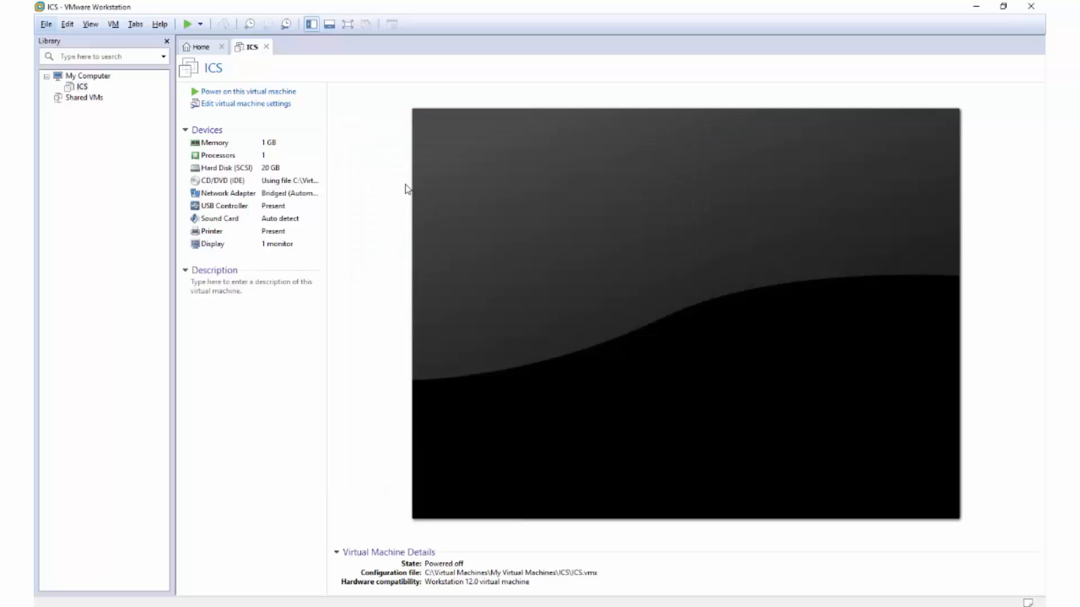
Power on ICS, dismiss the removable-devices notice, and highlight Install CentOS 7.
{"action": "left_click", "coordinate": [225, 93]}
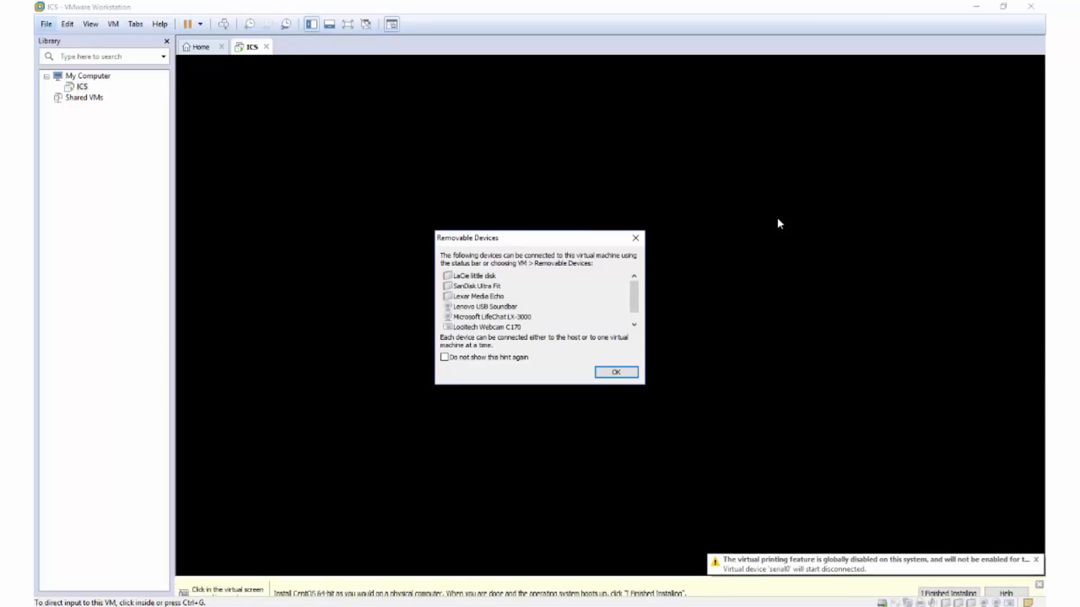
{"action": "left_click", "coordinate": [614, 374]}
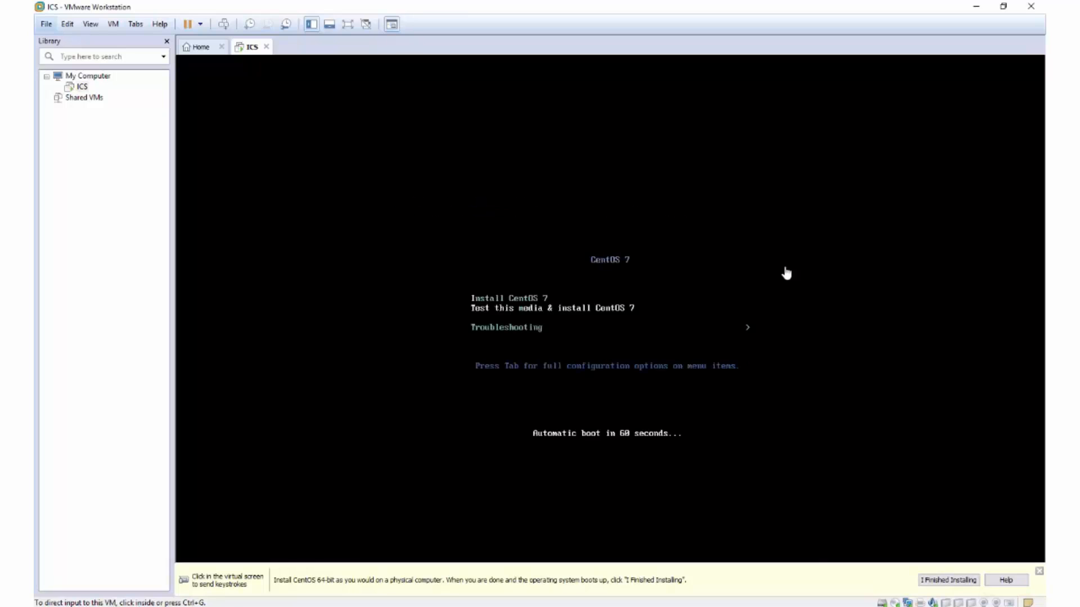
{"action": "key", "text": "alt+f"}
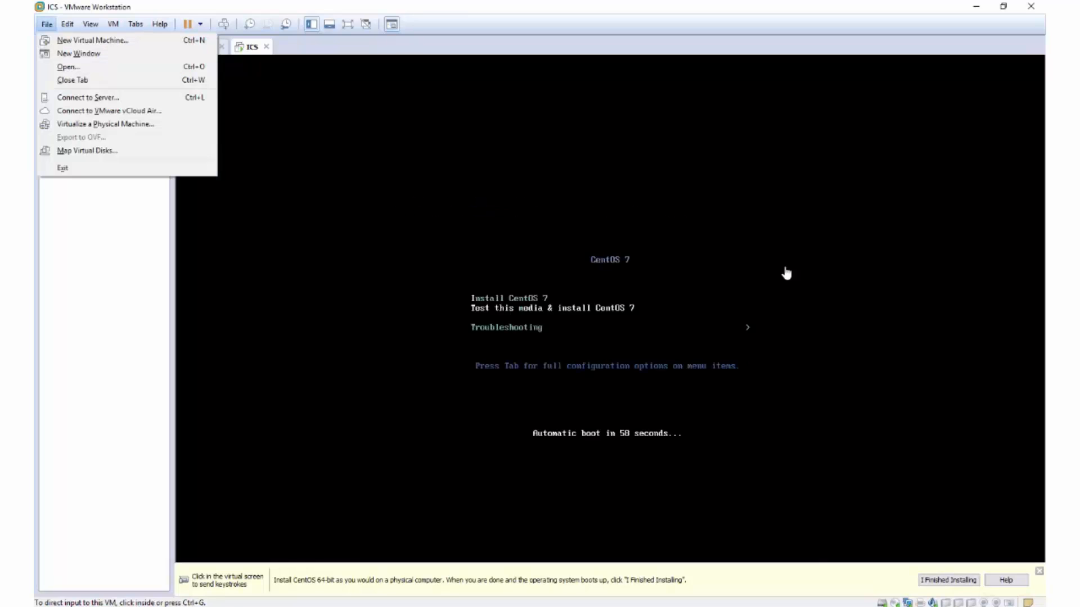
{"action": "left_click", "coordinate": [666, 314]}
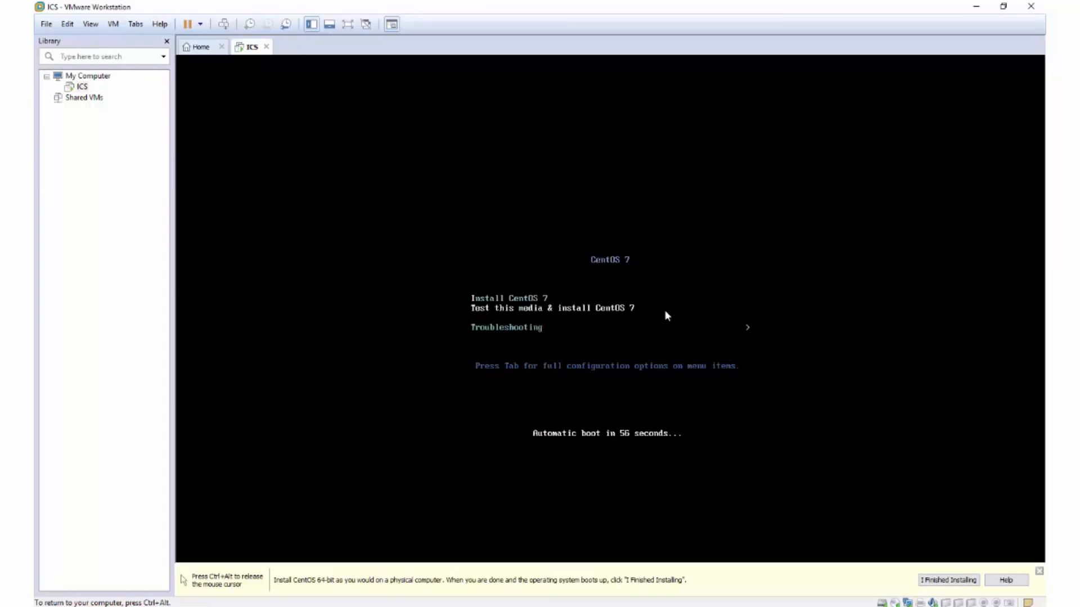
{"action": "key", "text": "Up"}
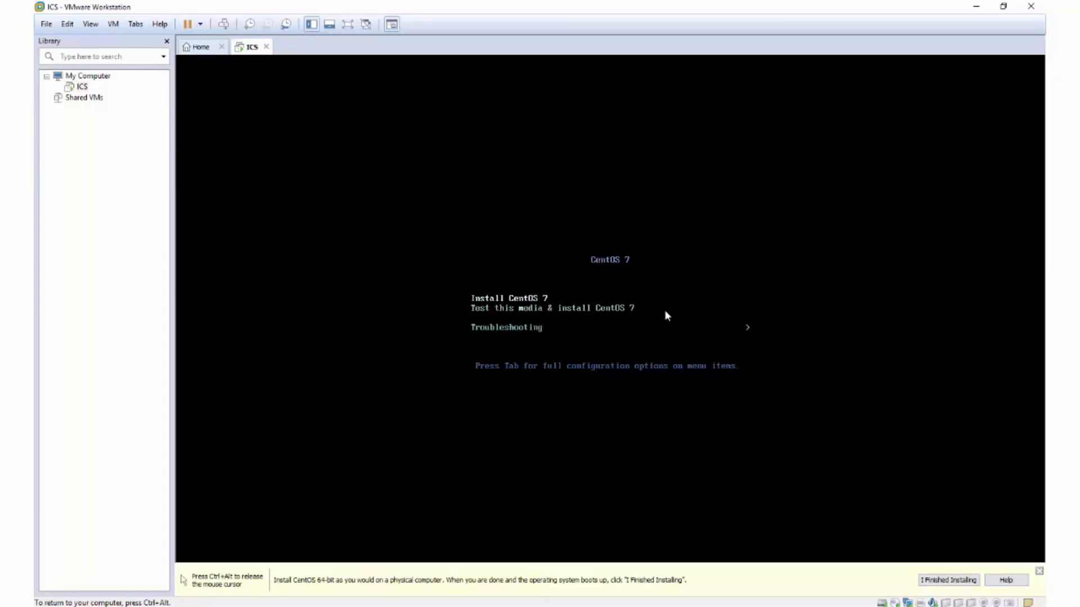
Boot the Install CentOS 7 entry and wait for the language welcome screen.
{"action": "key", "text": "Return"}
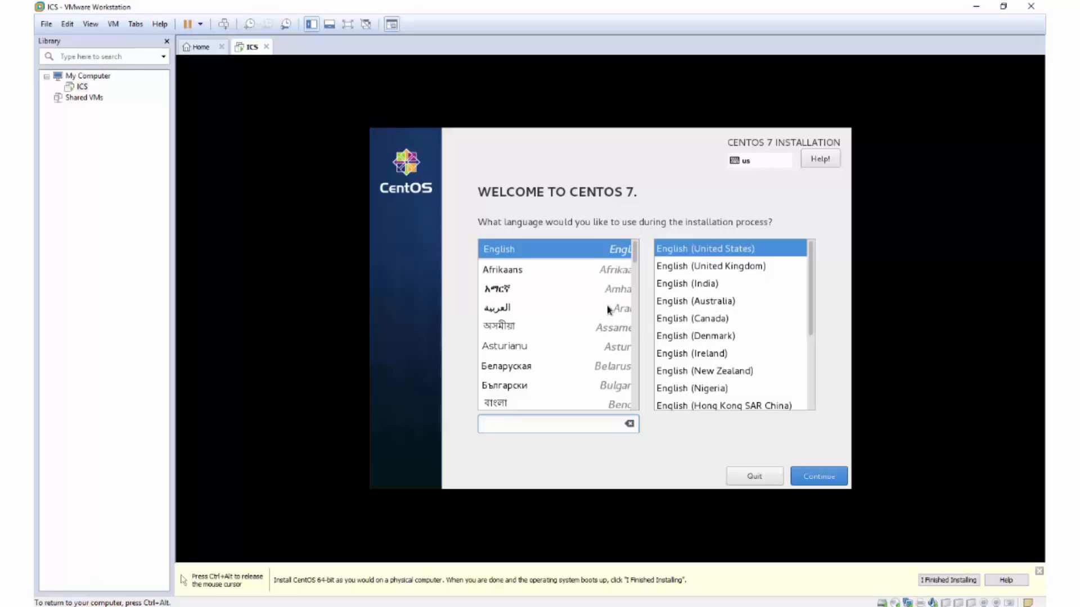
Continue with English (United States) and scroll the Installation Summary to NETWORK & HOST NAME.
{"action": "left_click", "coordinate": [565, 254]}
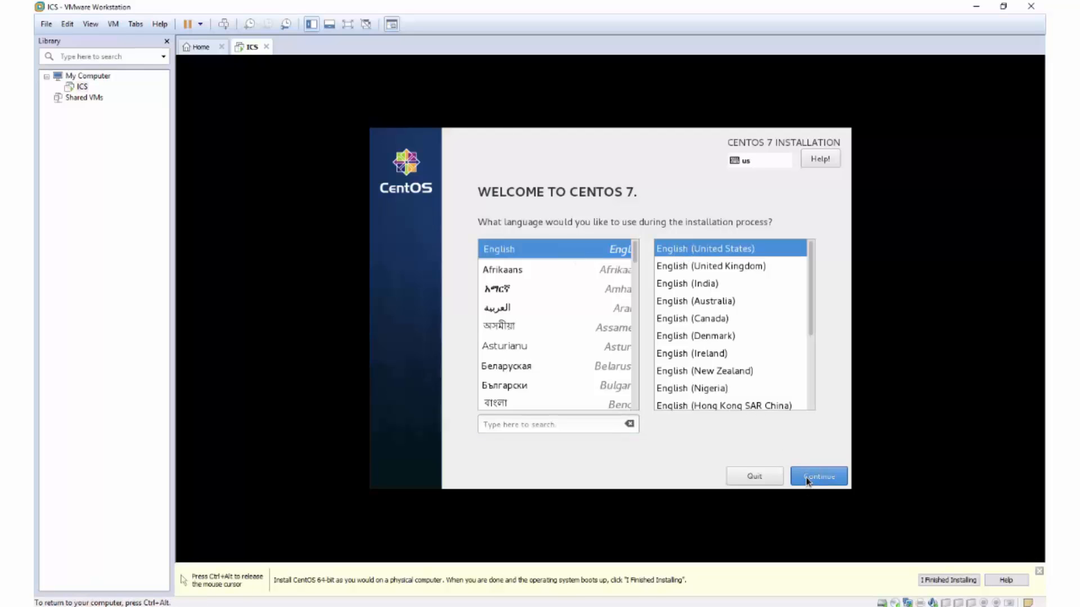
{"action": "key", "text": "ctrl+alt"}
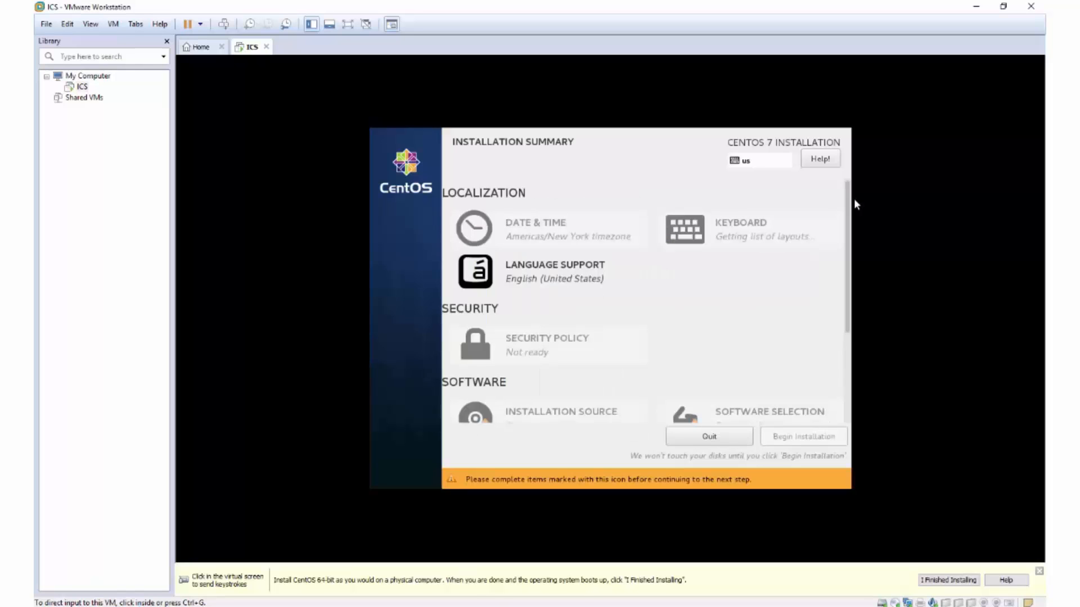
{"action": "left_click", "coordinate": [853, 197]}
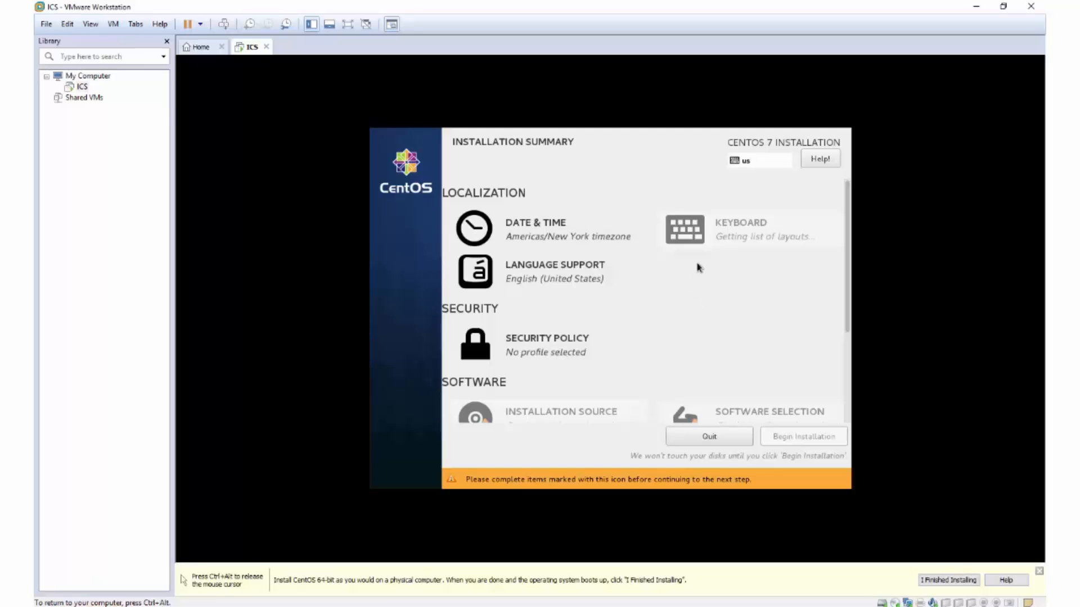
{"action": "scroll", "coordinate": [706, 276], "scroll_direction": "down", "scroll_amount": 3}
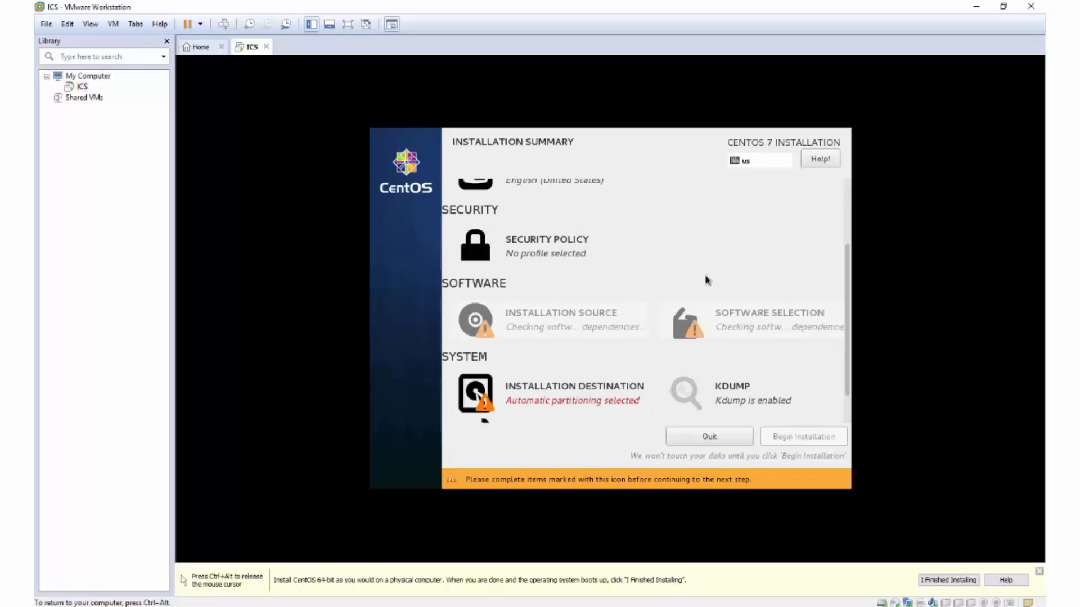
{"action": "scroll", "coordinate": [660, 274], "scroll_direction": "down", "scroll_amount": 1}
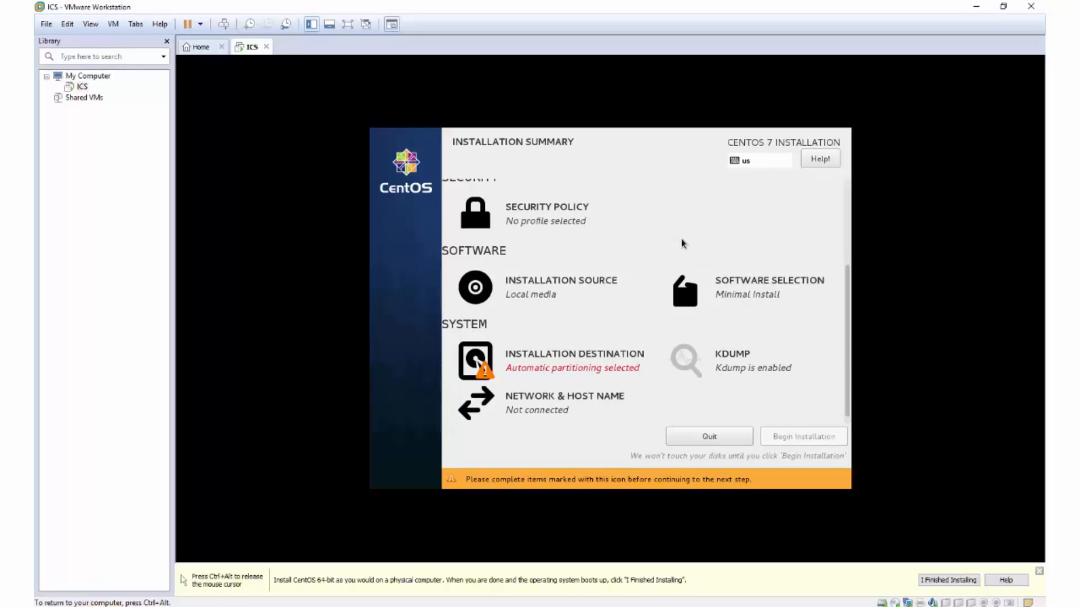
Turn the Ethernet connection on and change the host name to ics.dominosoft.com.
{"action": "left_click", "coordinate": [557, 404]}
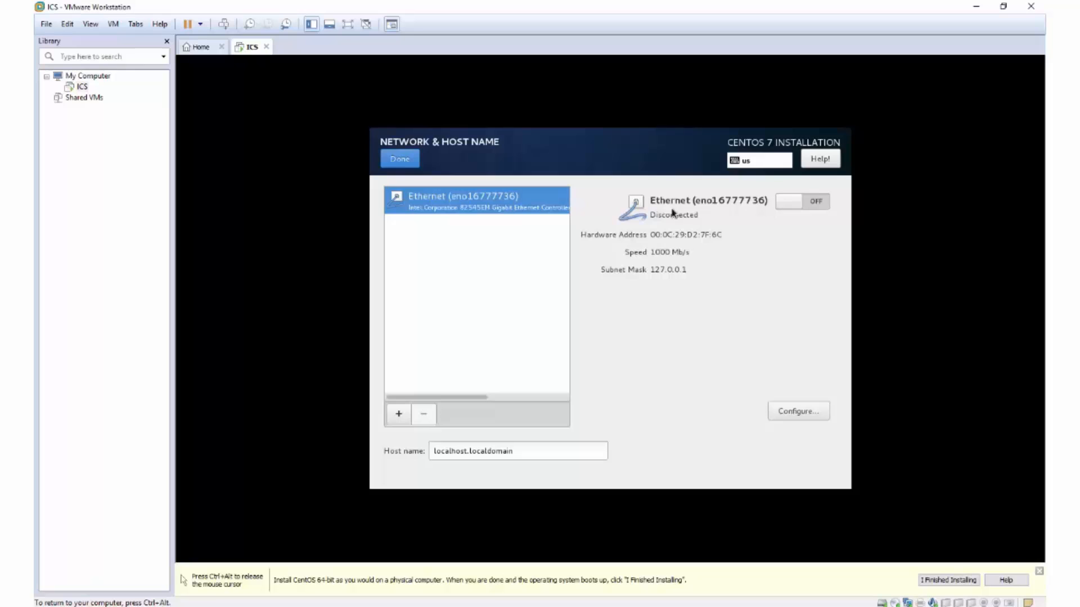
{"action": "left_click", "coordinate": [801, 204]}
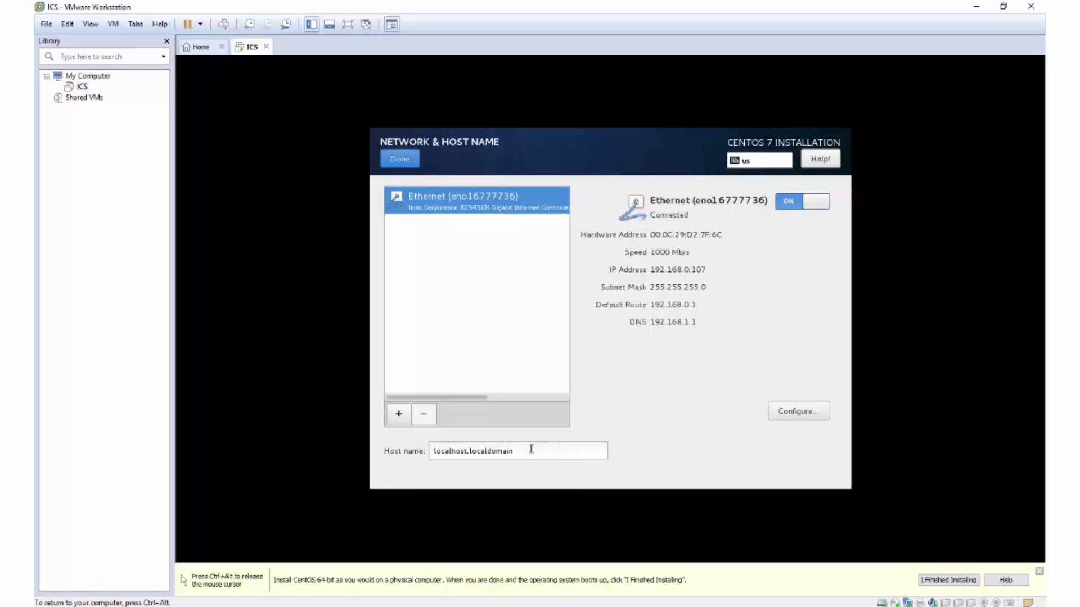
{"action": "left_click_drag", "start_coordinate": [523, 450], "coordinate": [401, 449]}
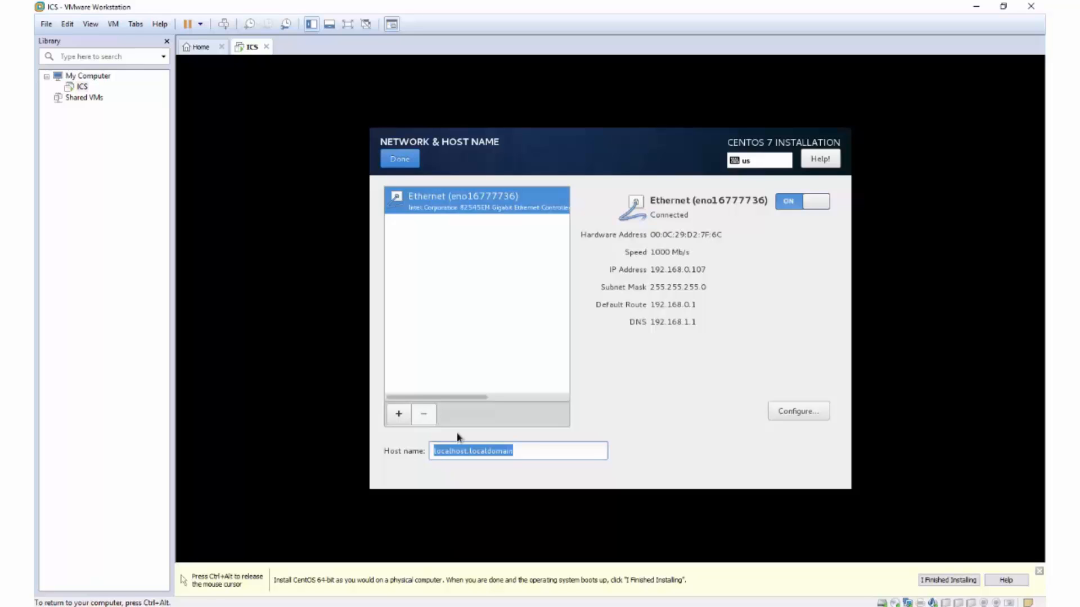
{"action": "type", "text": "ics.dominosoft.com"}
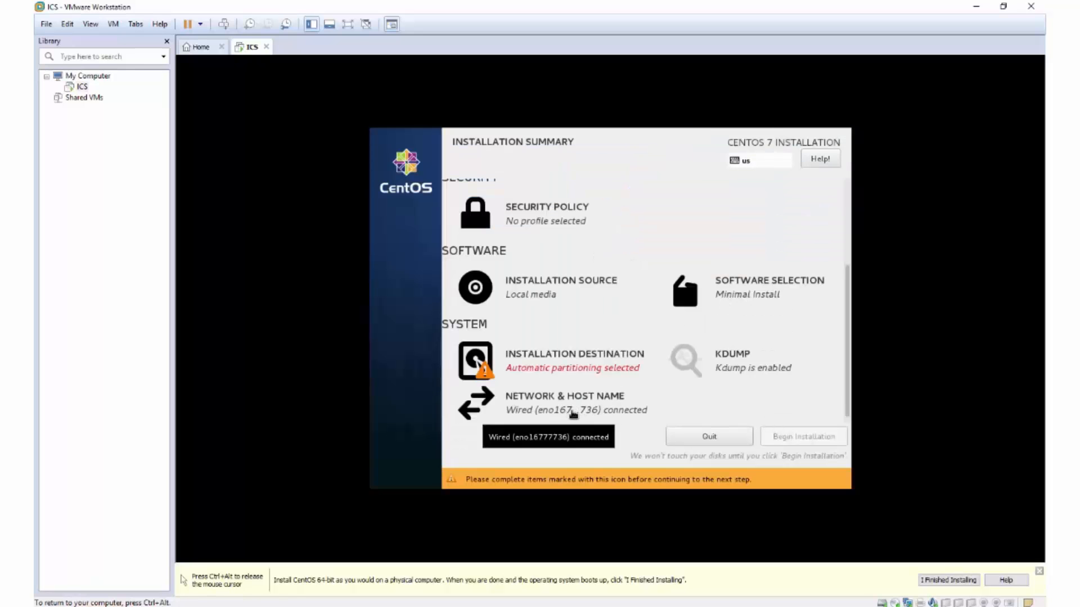
Set the time zone to Americas/El Salvador and turn Network Time on with the default NTP servers.
{"action": "scroll", "coordinate": [619, 409], "scroll_direction": "up", "scroll_amount": 3}
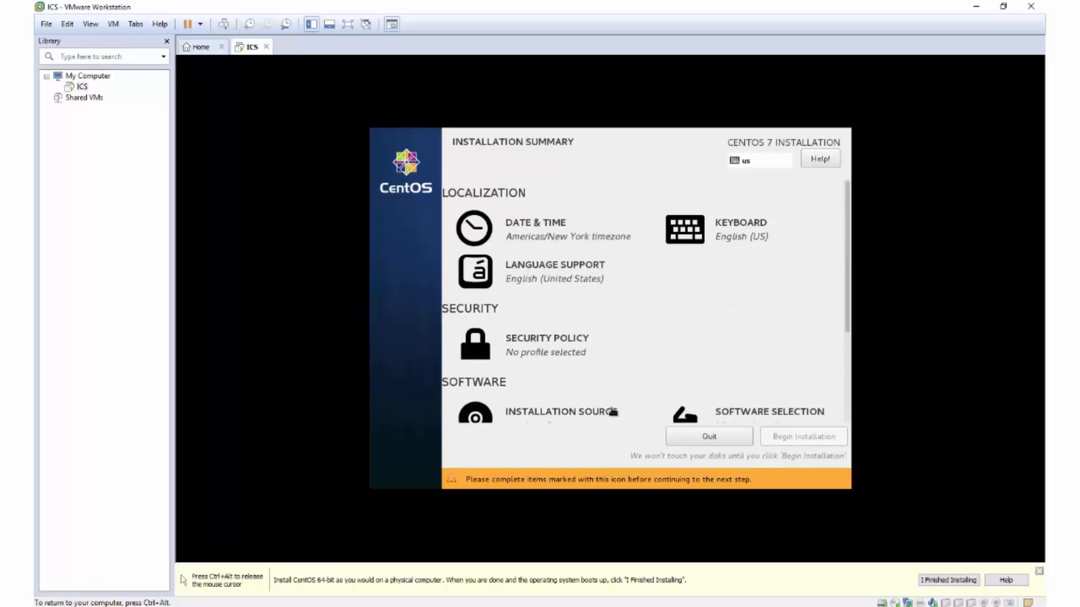
{"action": "left_click", "coordinate": [521, 235]}
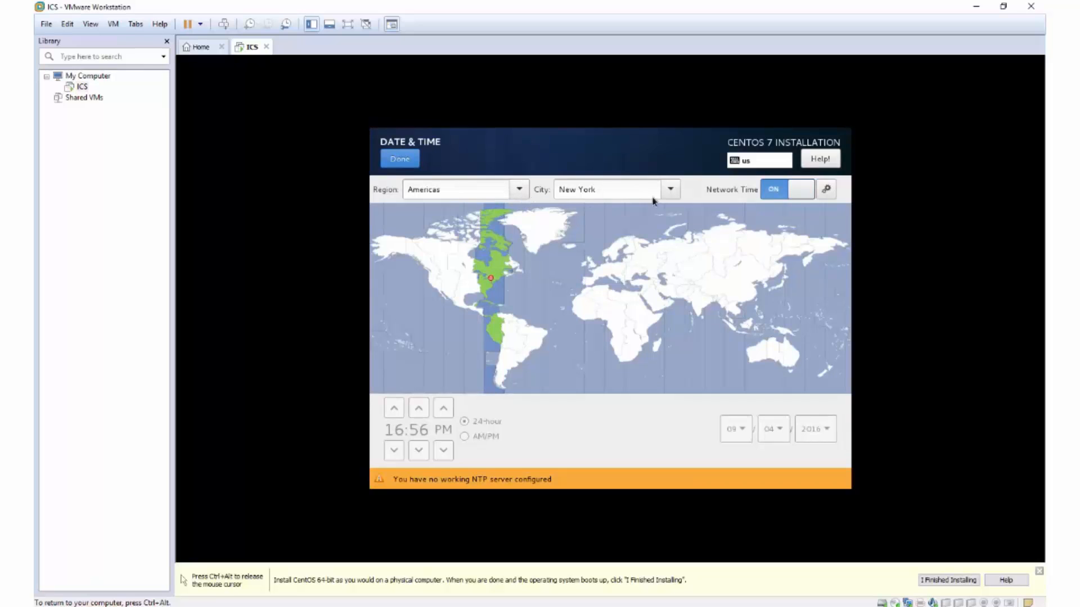
{"action": "left_click", "coordinate": [672, 190]}
{"action": "scroll", "coordinate": [640, 338], "scroll_direction": "down", "scroll_amount": 5}
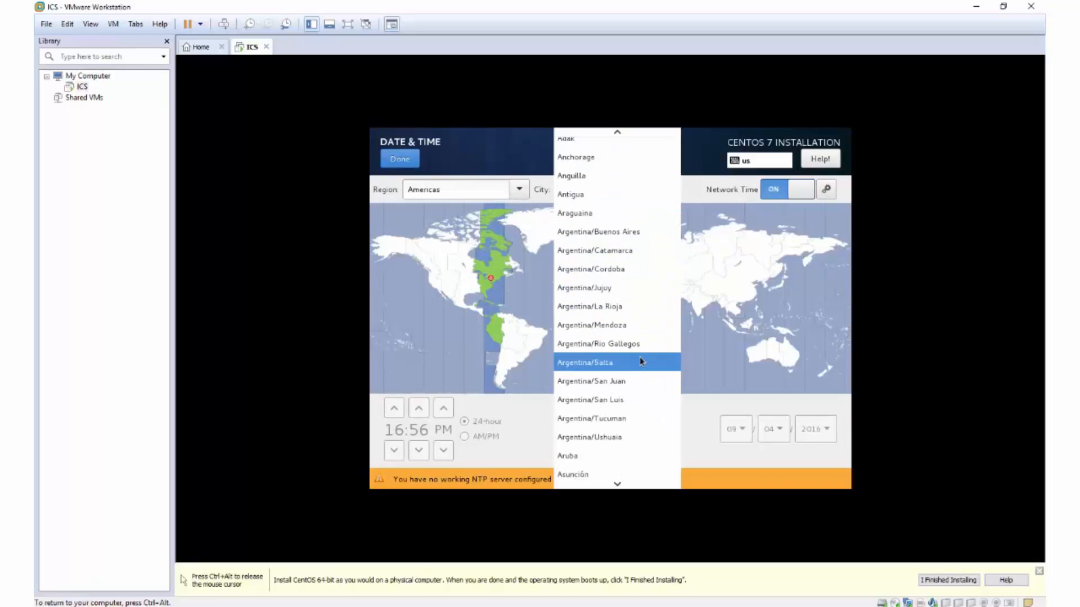
{"action": "scroll", "coordinate": [626, 352], "scroll_direction": "down", "scroll_amount": 10}
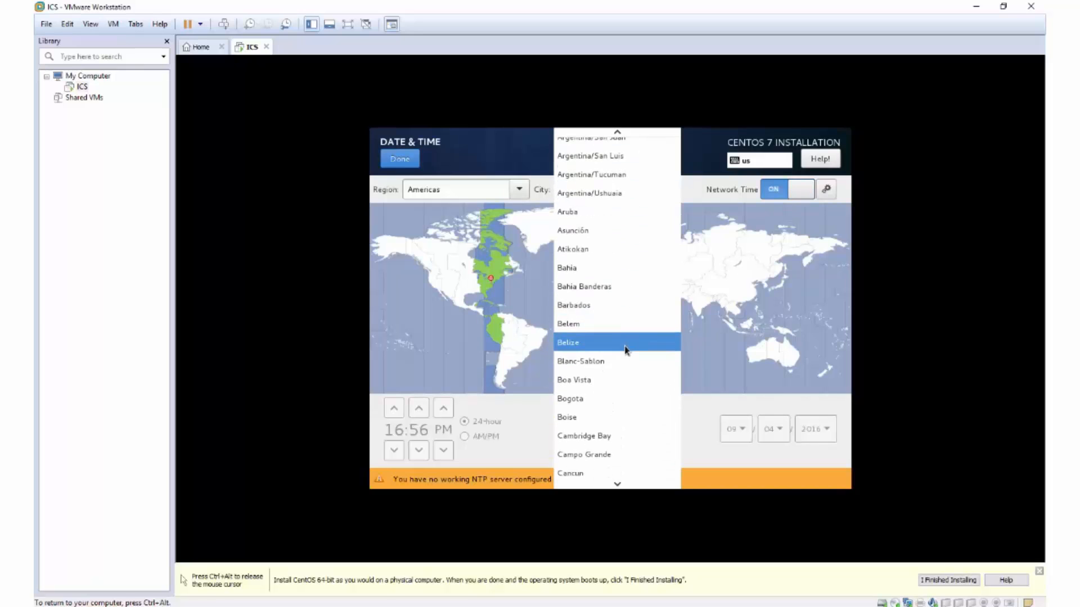
{"action": "scroll", "coordinate": [617, 330], "scroll_direction": "down", "scroll_amount": 6}
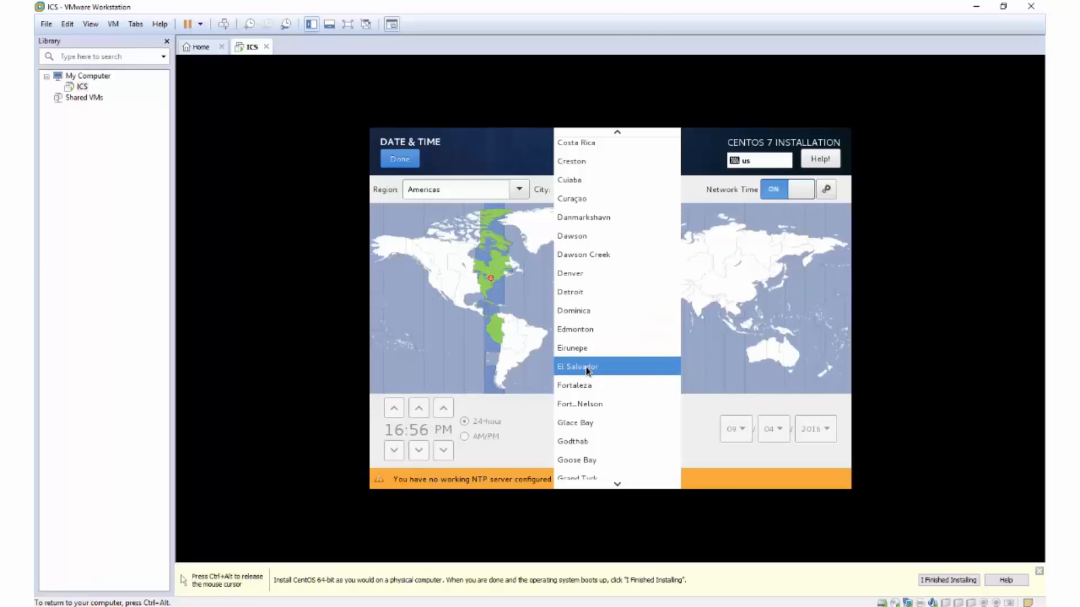
{"action": "left_click", "coordinate": [588, 366]}
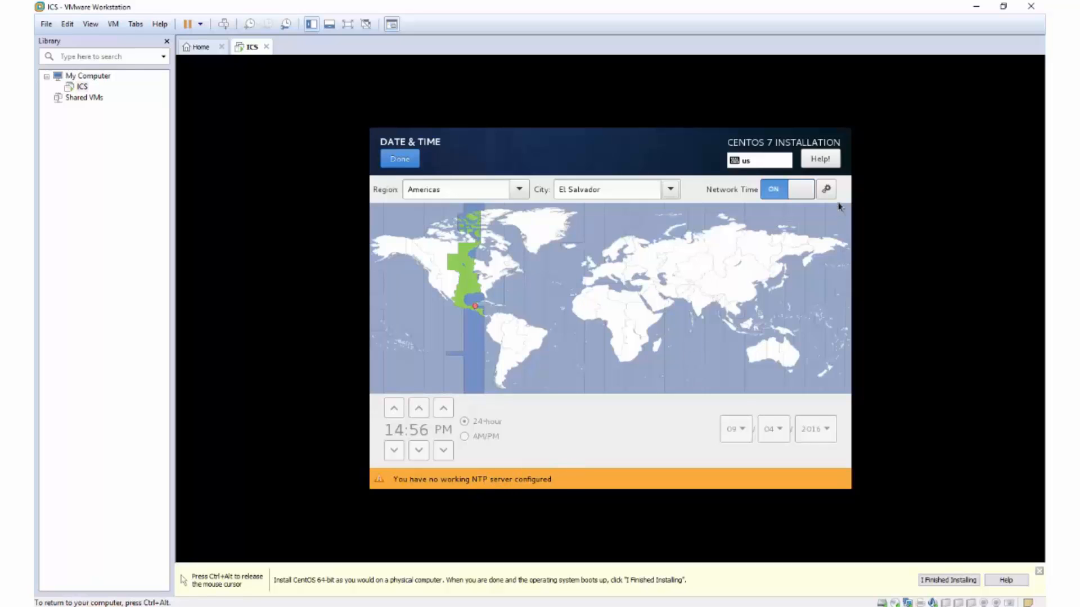
{"action": "left_click", "coordinate": [826, 190]}
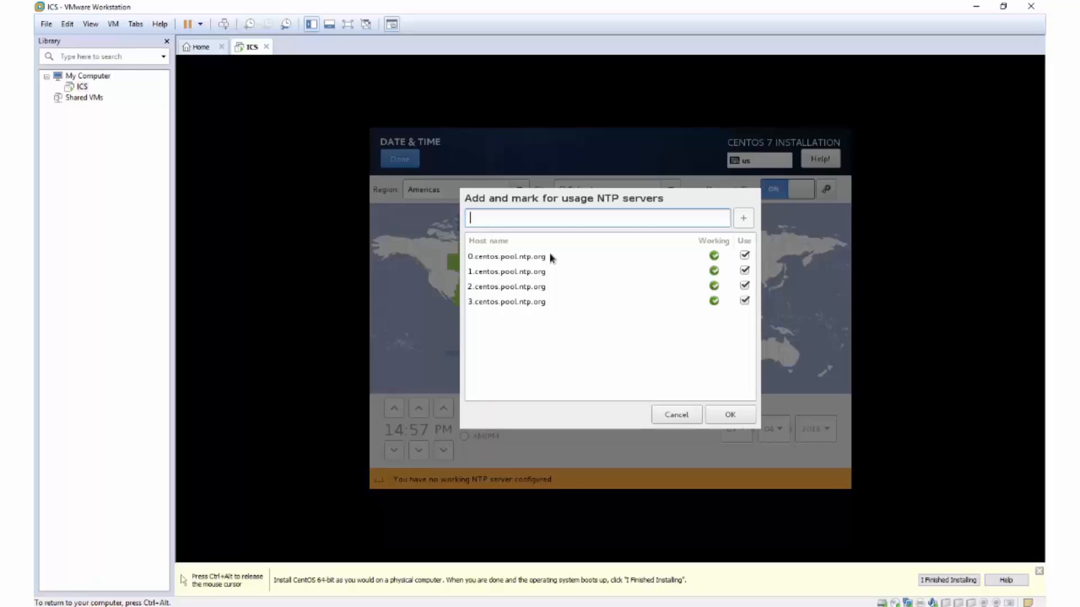
{"action": "left_click", "coordinate": [717, 417]}
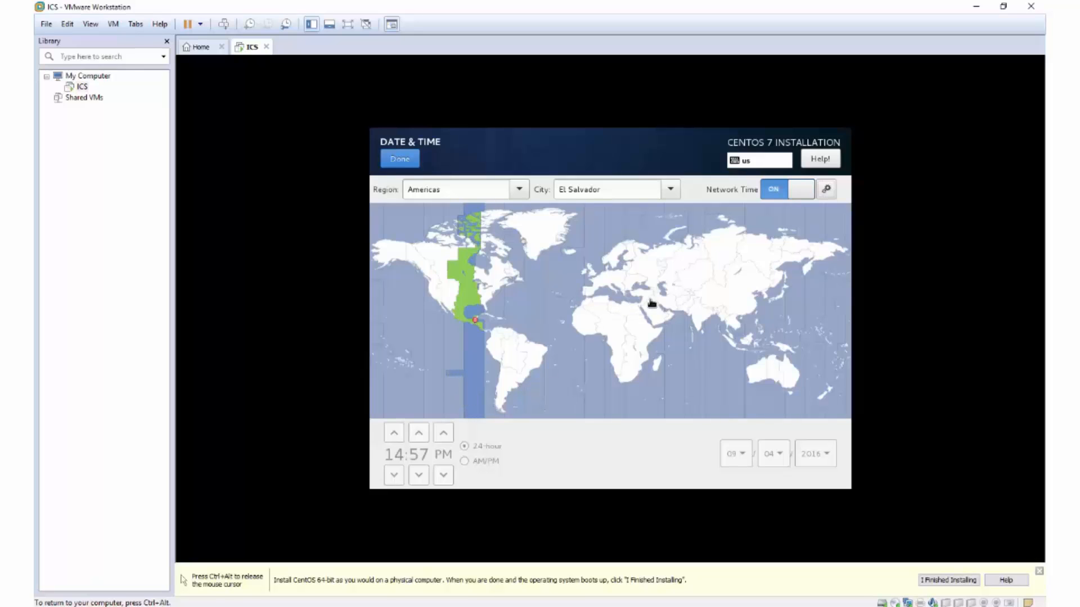
Close Date & Time and scroll the Installation Summary down to the System section.
{"action": "left_click", "coordinate": [401, 161]}
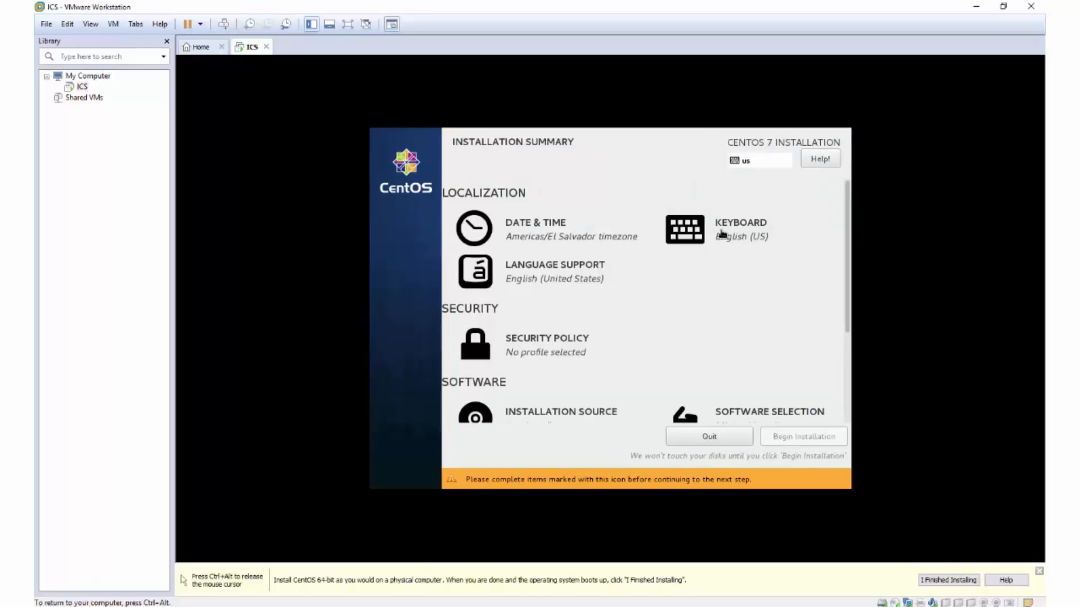
{"action": "scroll", "coordinate": [596, 307], "scroll_direction": "down", "scroll_amount": 2}
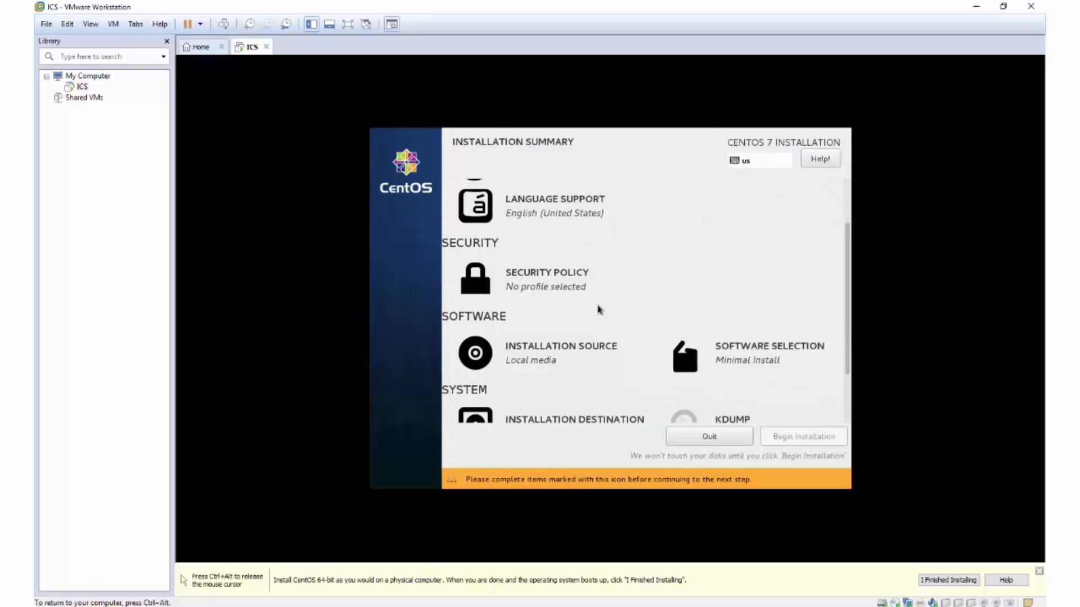
{"action": "scroll", "coordinate": [714, 283], "scroll_direction": "down", "scroll_amount": 1}
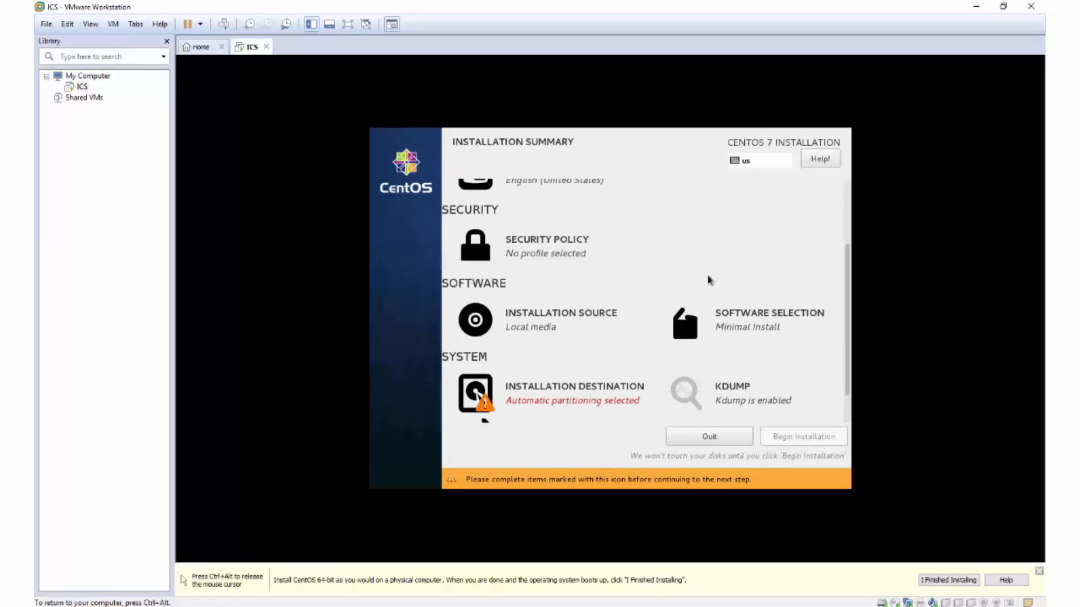
{"action": "scroll", "coordinate": [706, 279], "scroll_direction": "down", "scroll_amount": 1}
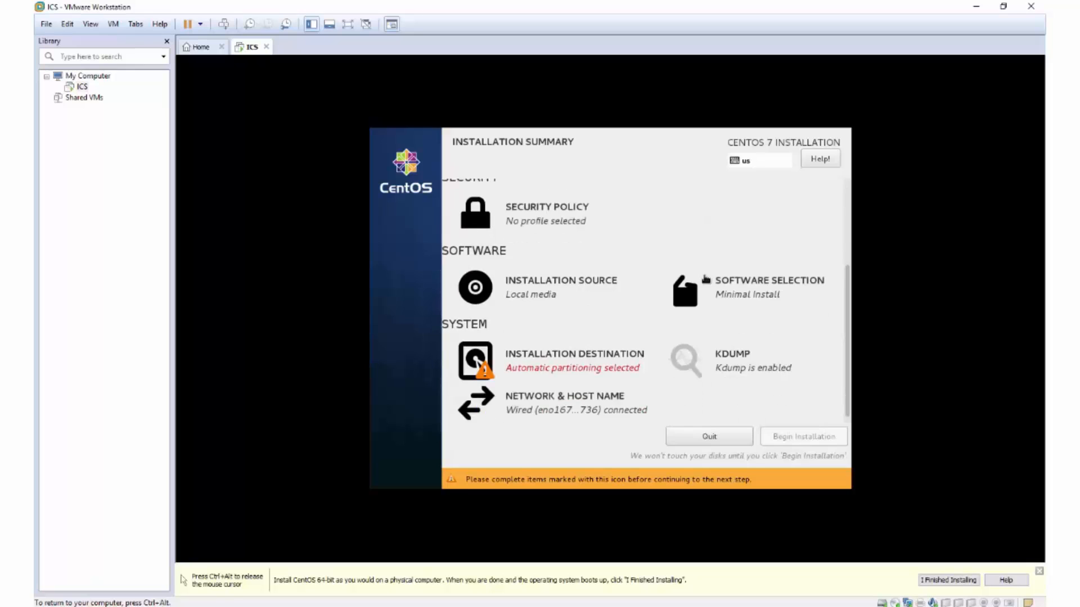
Choose the 20 GiB VMware virtual disk as the installation destination and confirm it.
{"action": "left_click", "coordinate": [502, 359]}
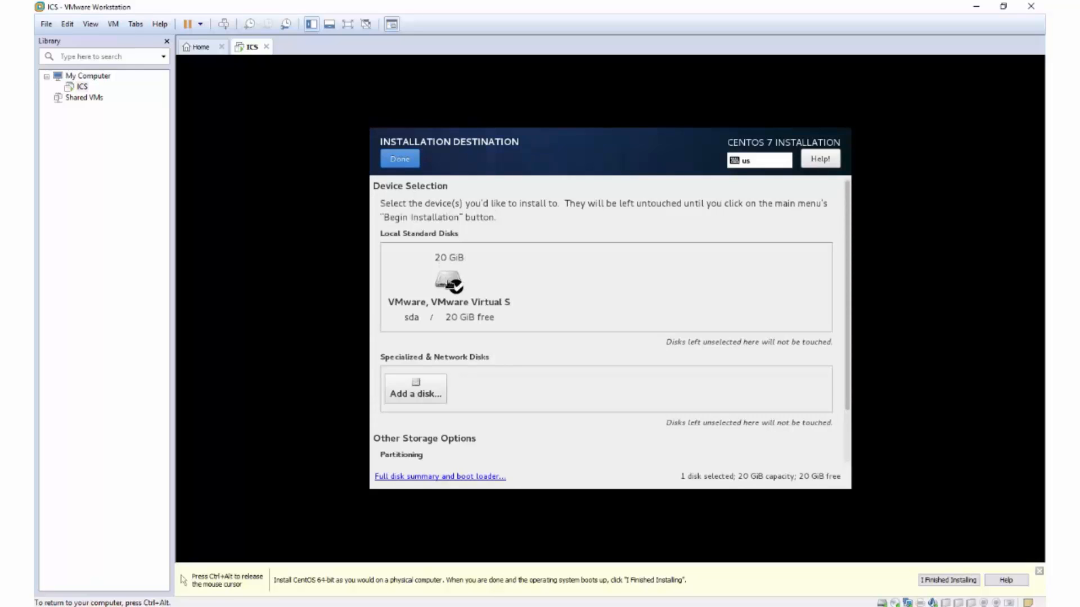
{"action": "left_click", "coordinate": [450, 284]}
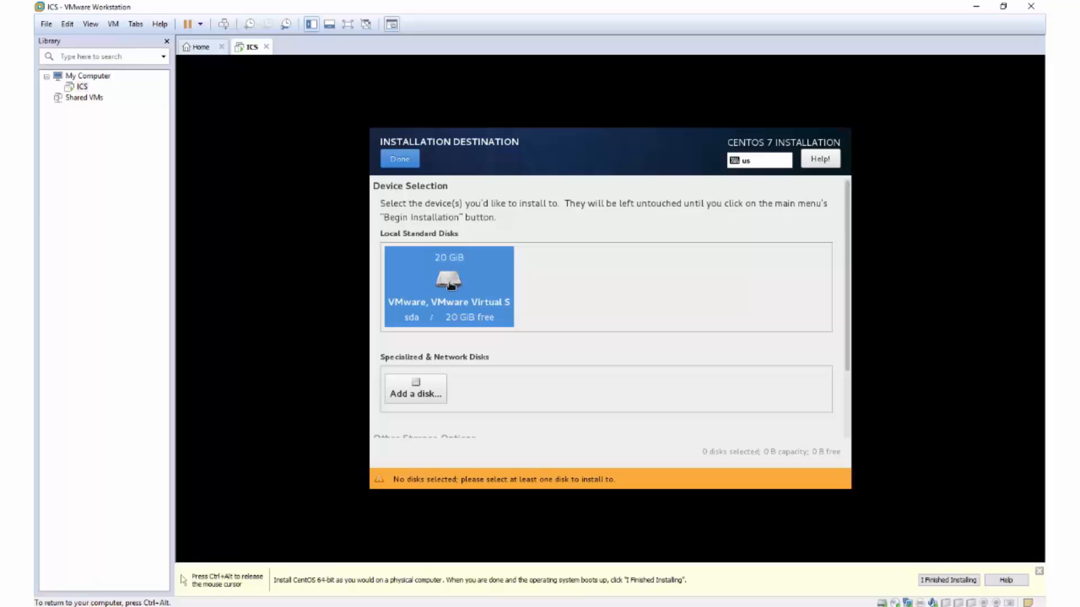
{"action": "left_click", "coordinate": [406, 166]}
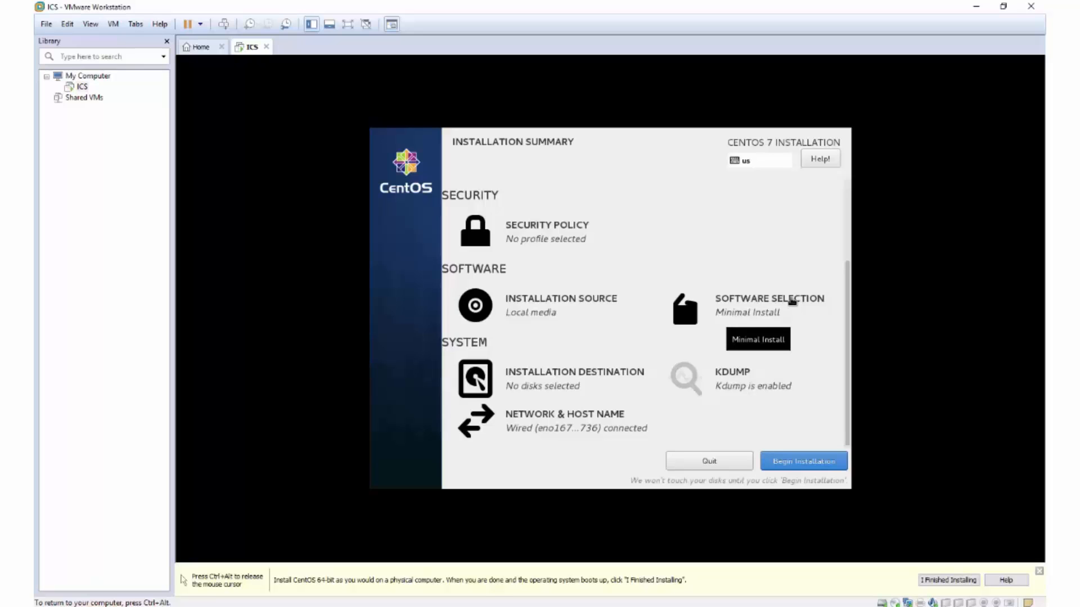
Scroll to the bottom of the Installation Summary and click Begin Installation.
{"action": "scroll", "coordinate": [746, 278], "scroll_direction": "up", "scroll_amount": 3}
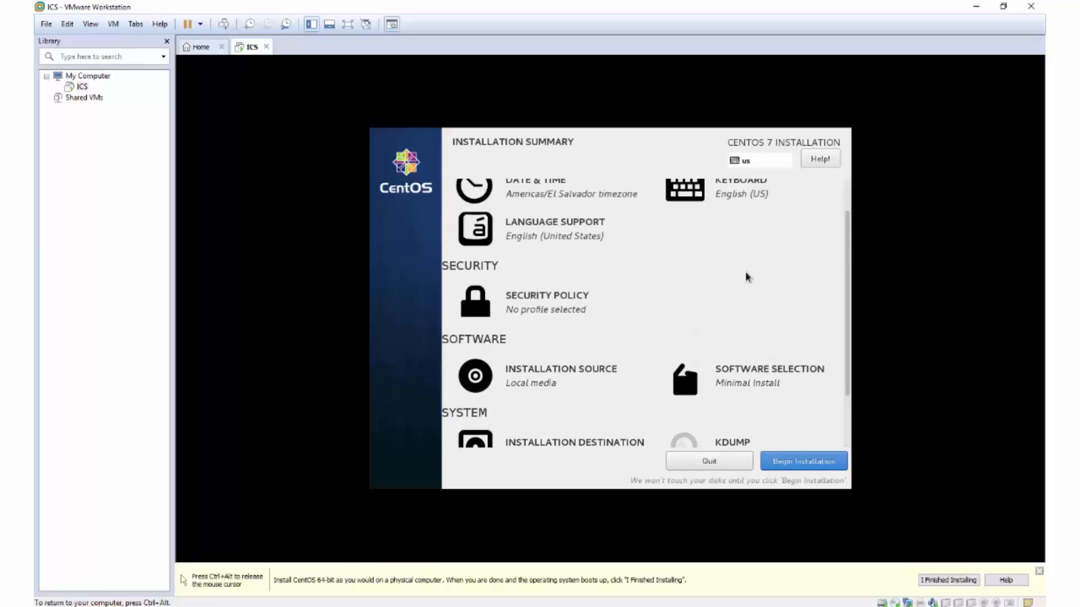
{"action": "scroll", "coordinate": [656, 303], "scroll_direction": "down", "scroll_amount": 3}
{"action": "scroll", "coordinate": [659, 309], "scroll_direction": "down", "scroll_amount": 1}
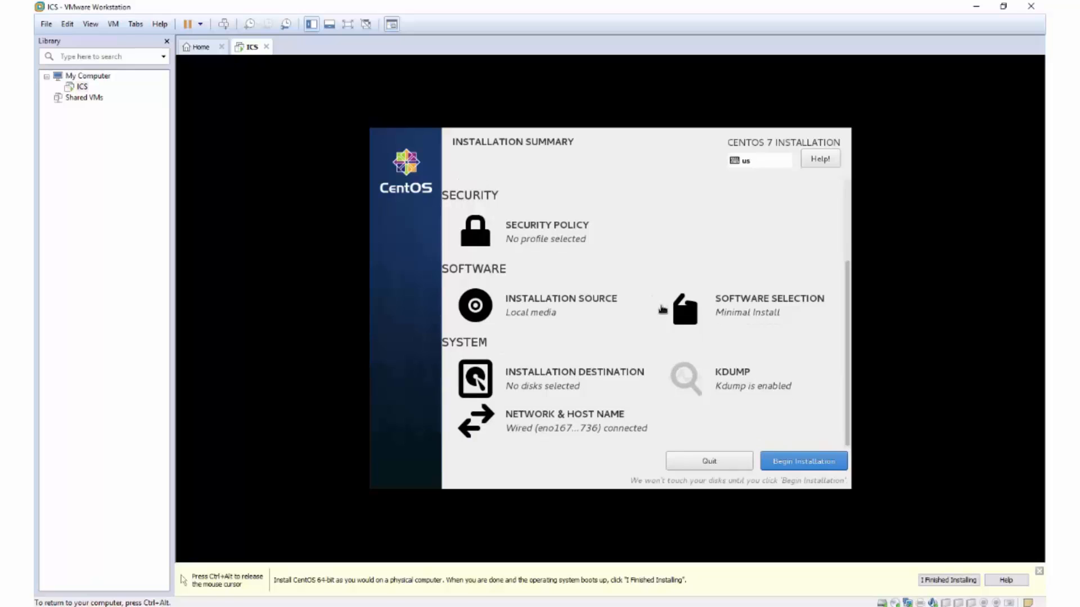
{"action": "left_click", "coordinate": [786, 462]}
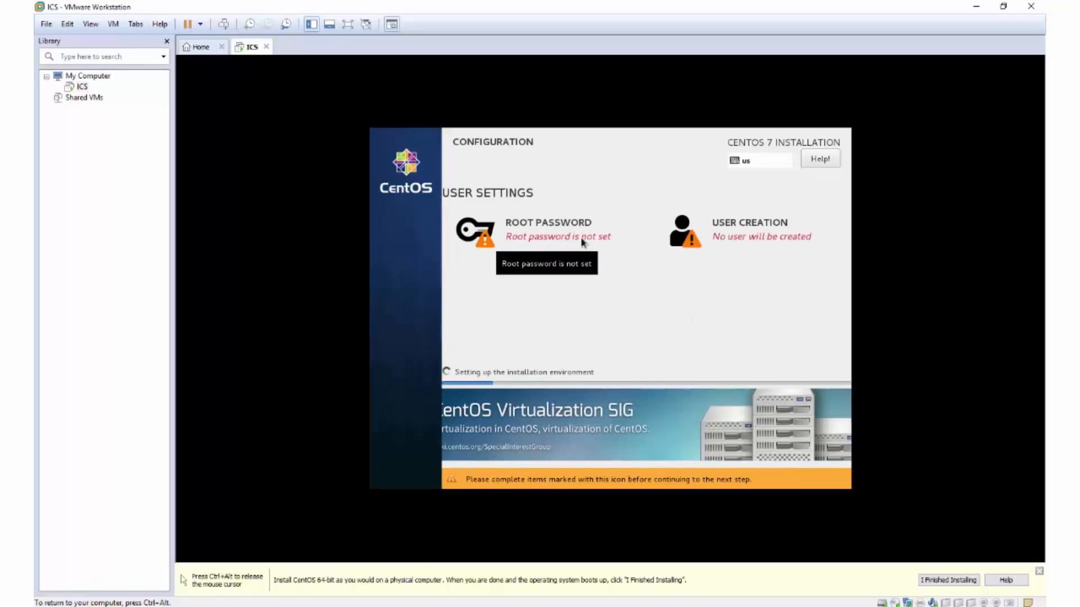
Set and confirm the root password, accepting it despite the weak-password warning.
{"action": "left_click", "coordinate": [545, 233]}
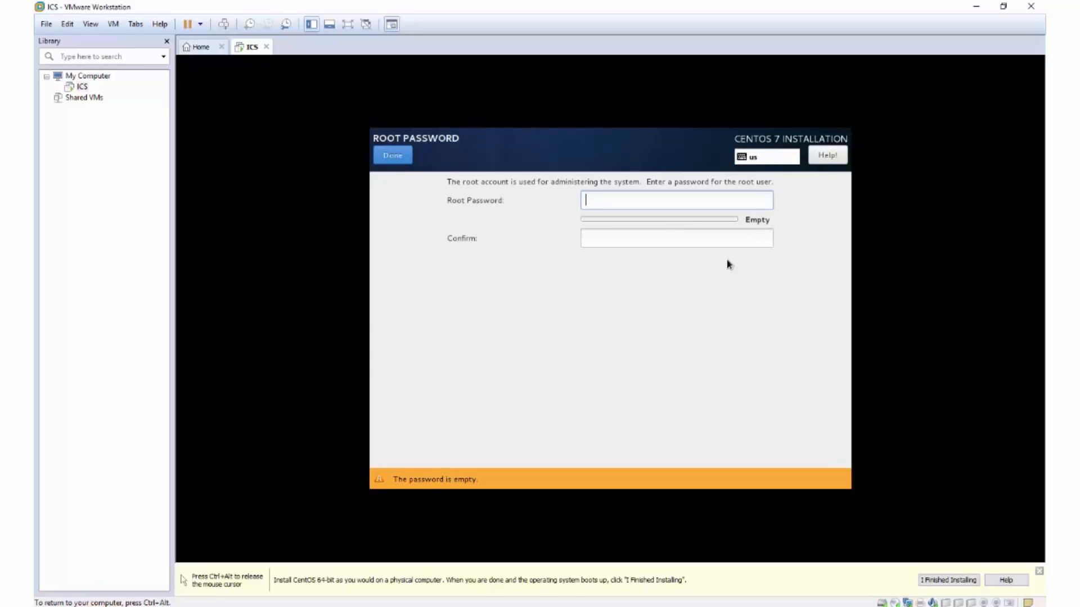
{"action": "type", "text": "••••••"}
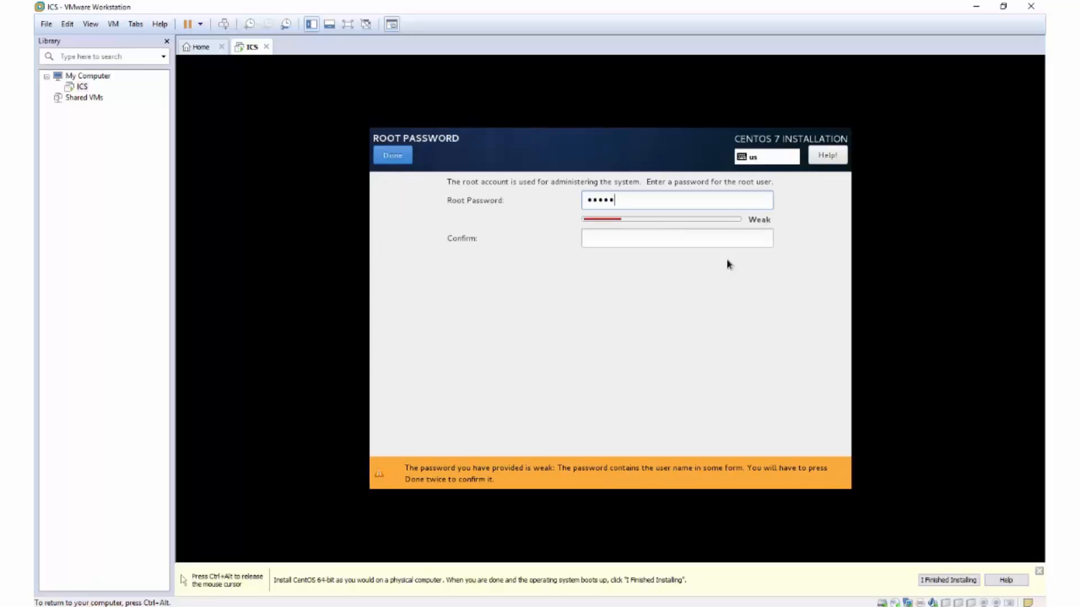
{"action": "type", "text": "••••"}
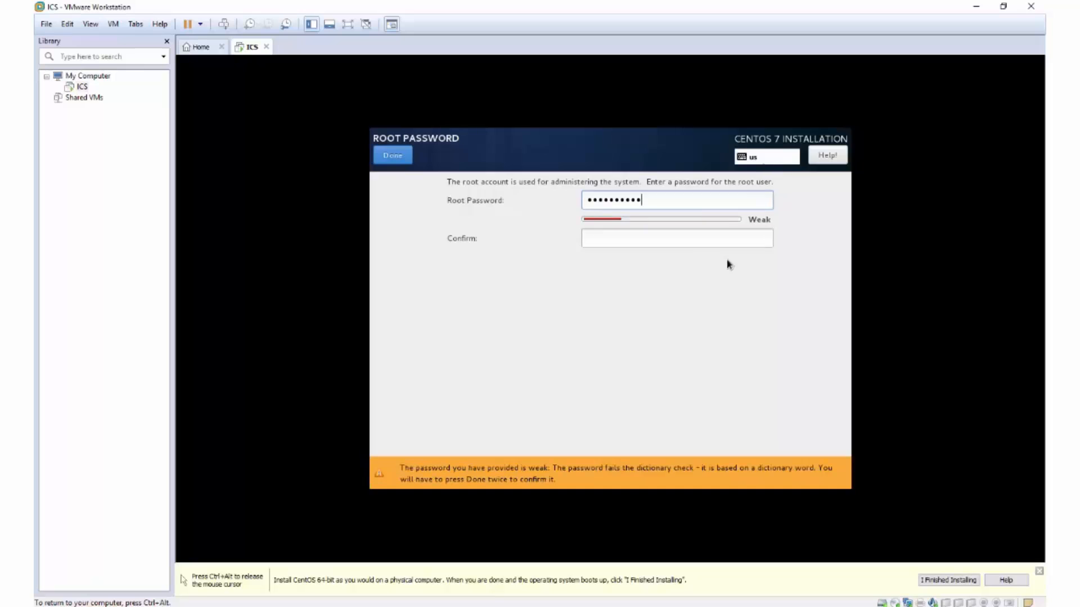
{"action": "key", "text": "Tab"}
{"action": "type", "text": "••••••••••"}
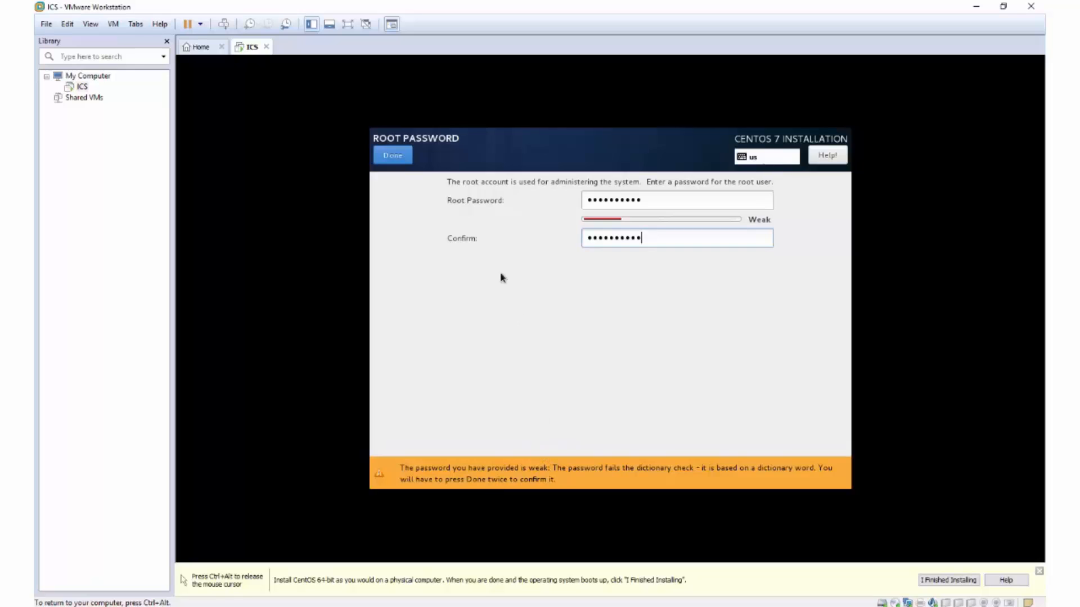
{"action": "left_click", "coordinate": [388, 159]}
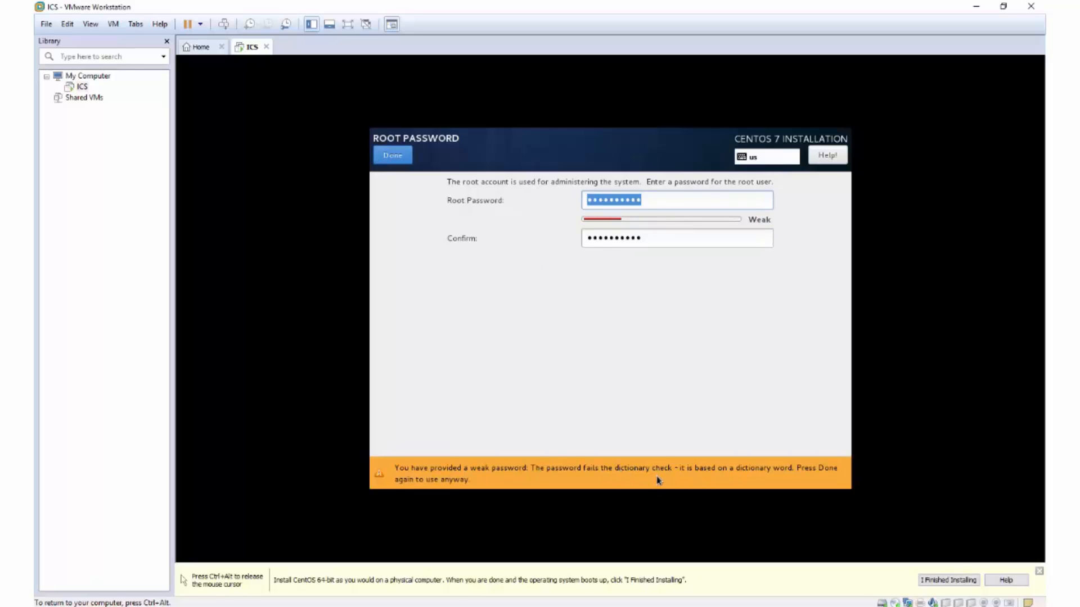
{"action": "left_click", "coordinate": [392, 155]}
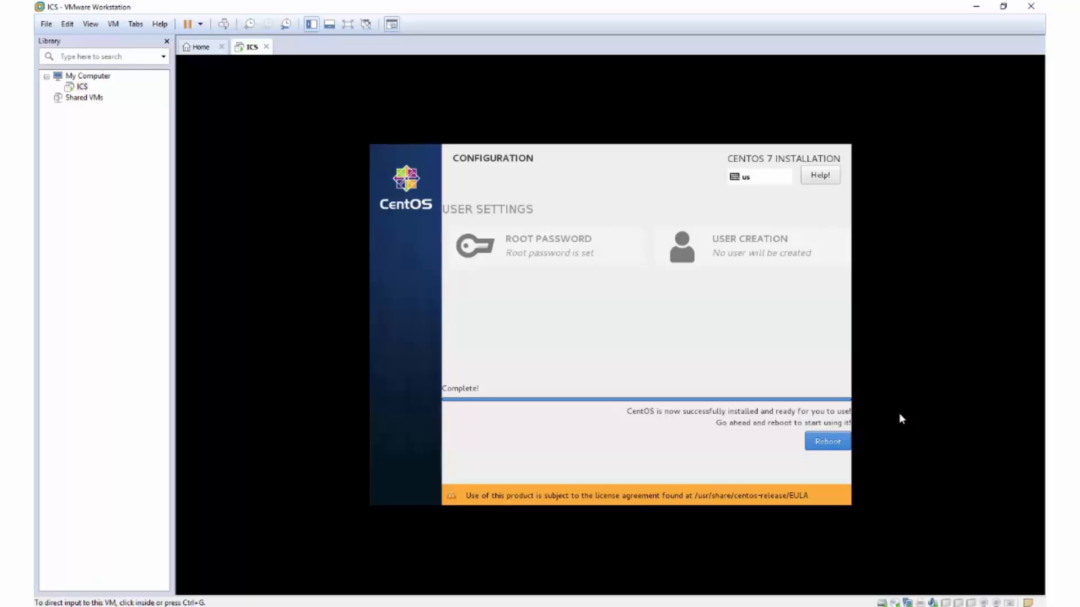
Reboot the installed CentOS system and release the keyboard and mouse with Ctrl+Alt.
{"action": "left_click", "coordinate": [854, 448]}
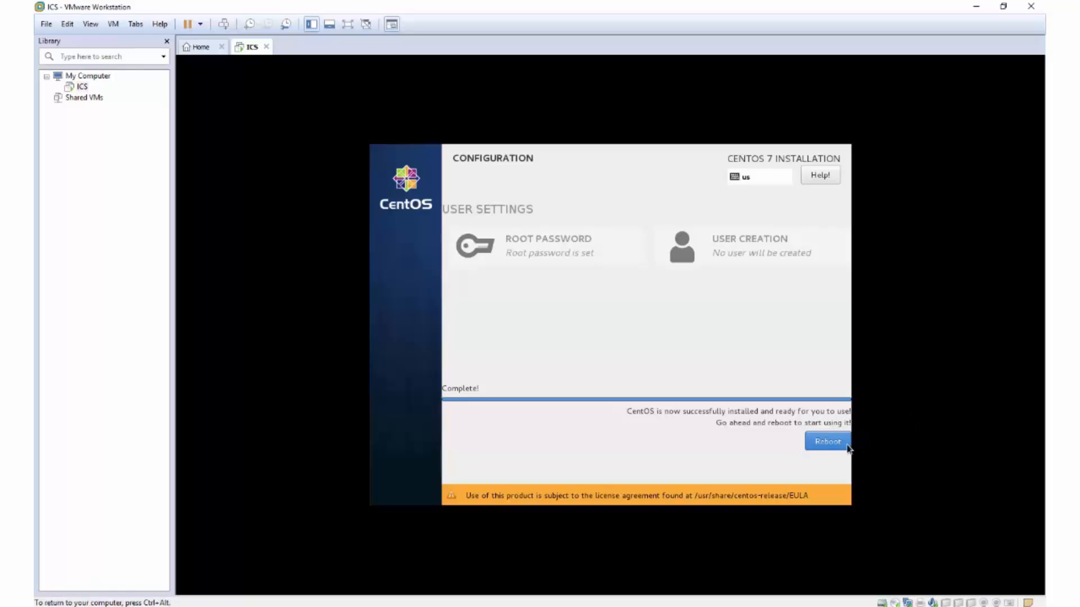
{"action": "left_click", "coordinate": [833, 444]}
{"action": "key", "text": "ctrl+alt"}
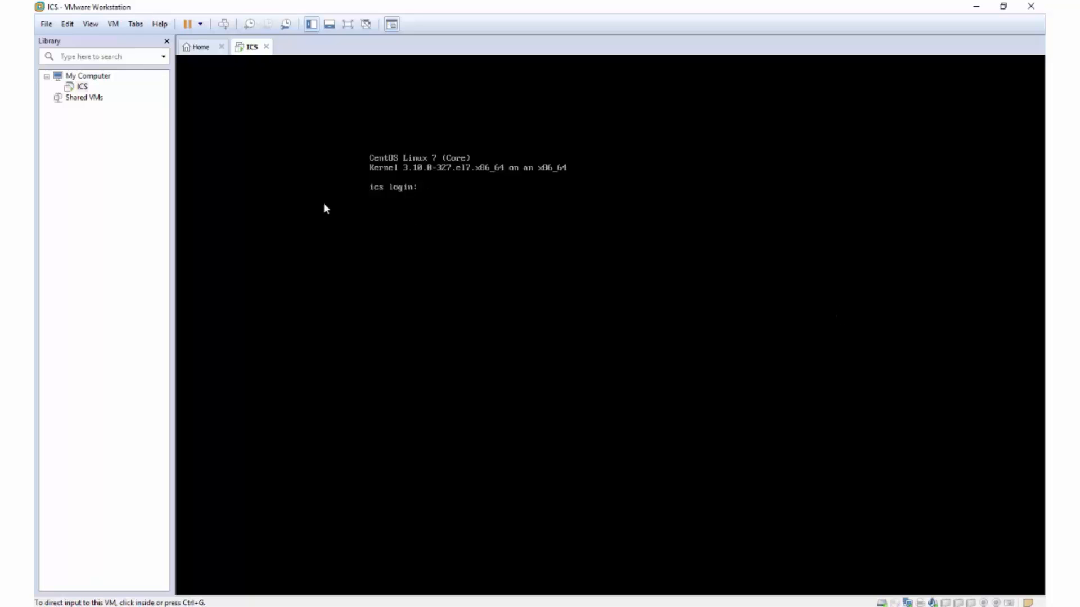
Enter 'root' as the login name at the ics console prompt.
{"action": "left_click", "coordinate": [482, 212]}
{"action": "type", "text": "root"}
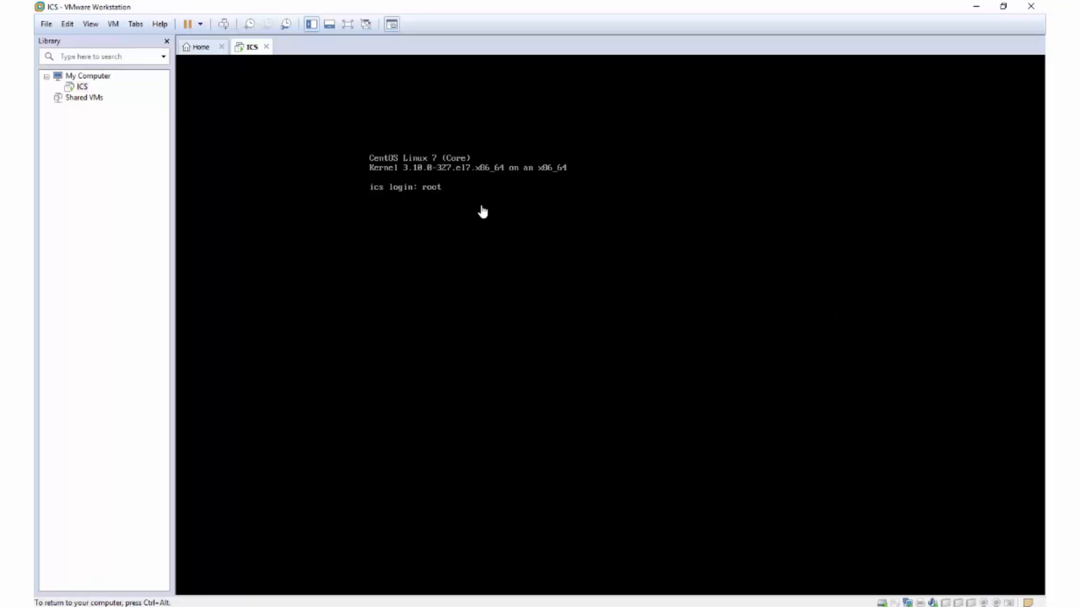
{"action": "key", "text": "Return"}
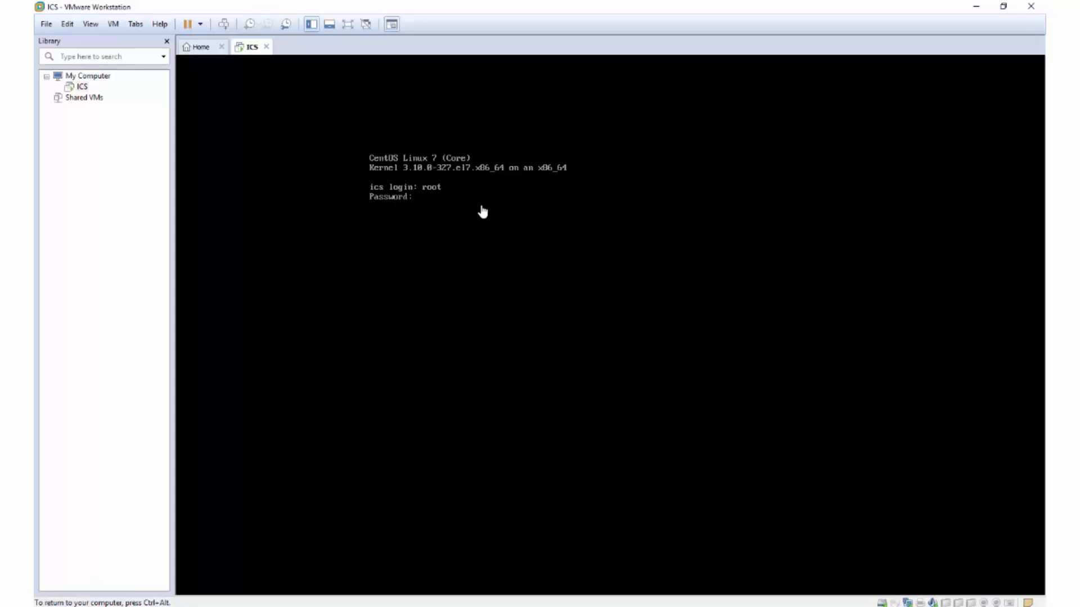